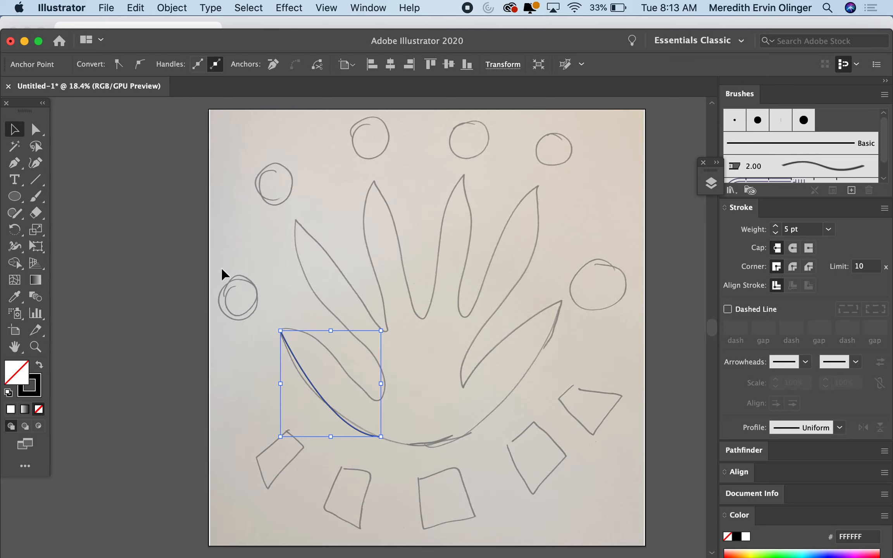
# Step: Adjust the direction handle of the traced hand curve's lower anchor so the curve follows the sketched outline
pyautogui.click(36, 129)
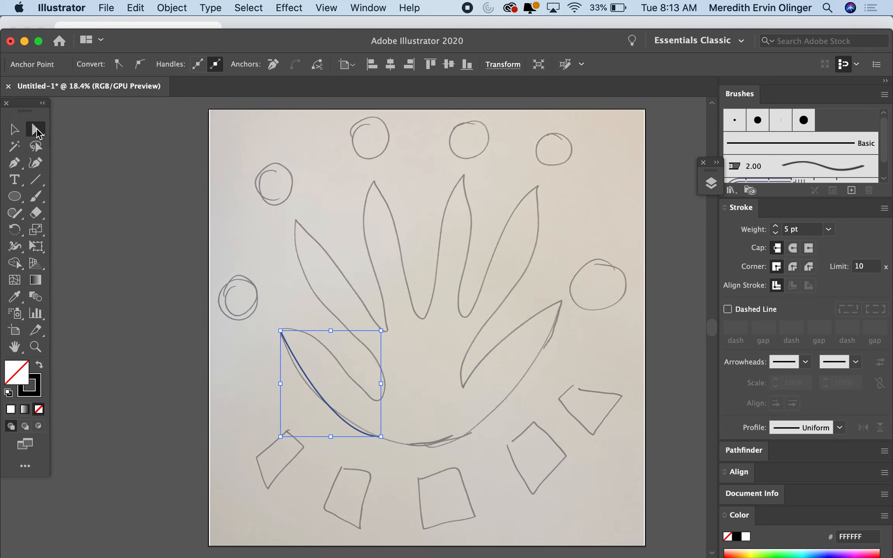
pyautogui.click(382, 437)
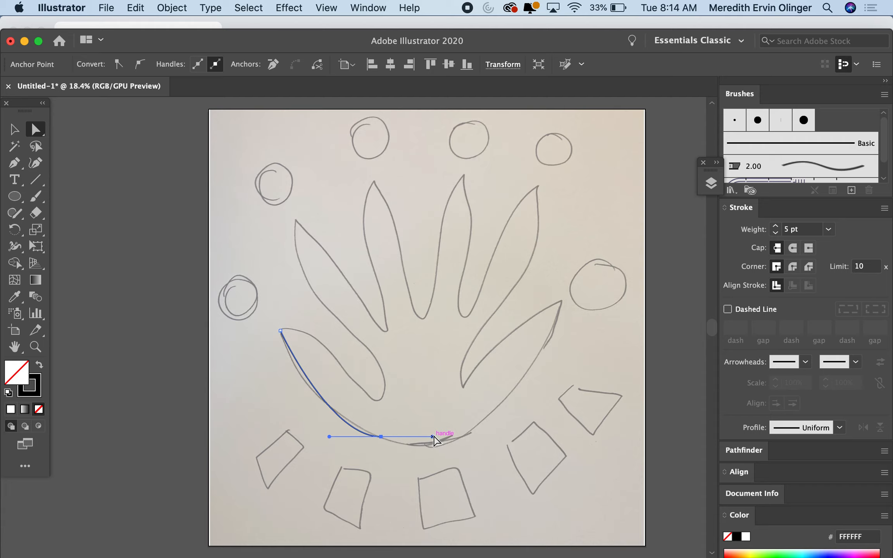
pyautogui.moveTo(433, 437)
pyautogui.mouseDown()
pyautogui.moveTo(433, 417)
pyautogui.moveTo(405, 382)
pyautogui.moveTo(438, 419)
pyautogui.moveTo(460, 524)
pyautogui.moveTo(451, 524)
pyautogui.moveTo(460, 483)
pyautogui.moveTo(445, 459)
pyautogui.moveTo(403, 434)
pyautogui.moveTo(418, 431)
pyautogui.moveTo(422, 441)
pyautogui.mouseUp()
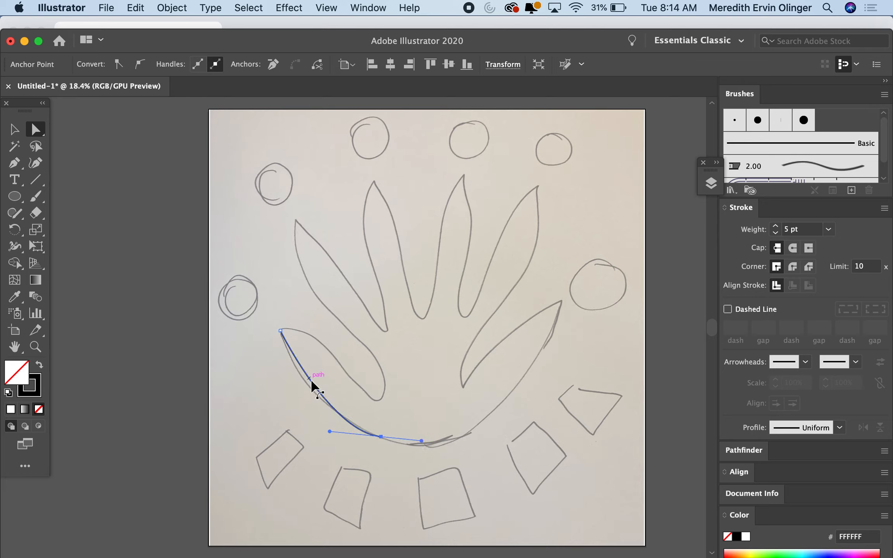
# Step: Add an anchor point midway along the left outer curve, then nudge it and adjust its handle to match the sketch
pyautogui.click(13, 165)
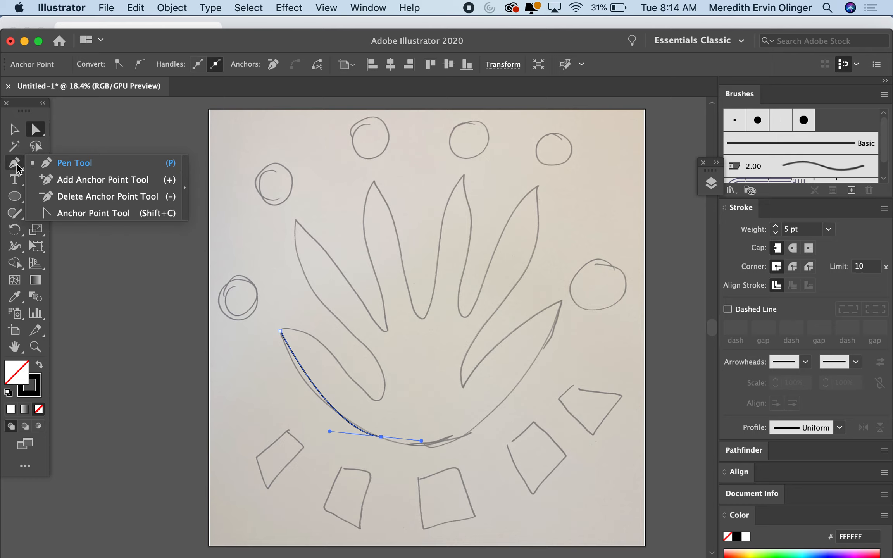
pyautogui.click(76, 180)
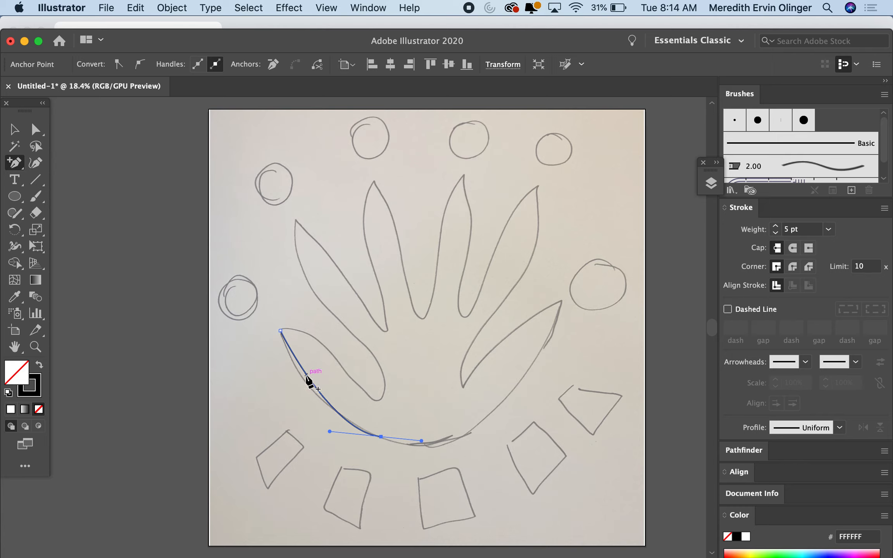
pyautogui.click(306, 375)
pyautogui.click(36, 129)
pyautogui.moveTo(306, 374); pyautogui.dragTo(300, 381)
pyautogui.press('Up')
pyautogui.press('Up')
pyautogui.press('Up')
pyautogui.press('Up')
pyautogui.press('Up')
pyautogui.press('Up')
pyautogui.press('Up')
pyautogui.press('Up')
pyautogui.press('Up')
pyautogui.press('Up')
pyautogui.press('Up')
pyautogui.press('Up')
pyautogui.press('Up')
pyautogui.press('Up')
pyautogui.press('Up')
pyautogui.press('Up')
pyautogui.press('Up')
pyautogui.press('Up')
pyautogui.press('Up')
pyautogui.press('Up')
pyautogui.press('Up')
pyautogui.press('Up')
pyautogui.press('Up')
pyautogui.press('Up')
pyautogui.press('Up')
pyautogui.press('Up')
pyautogui.press('Up')
pyautogui.press('Up')
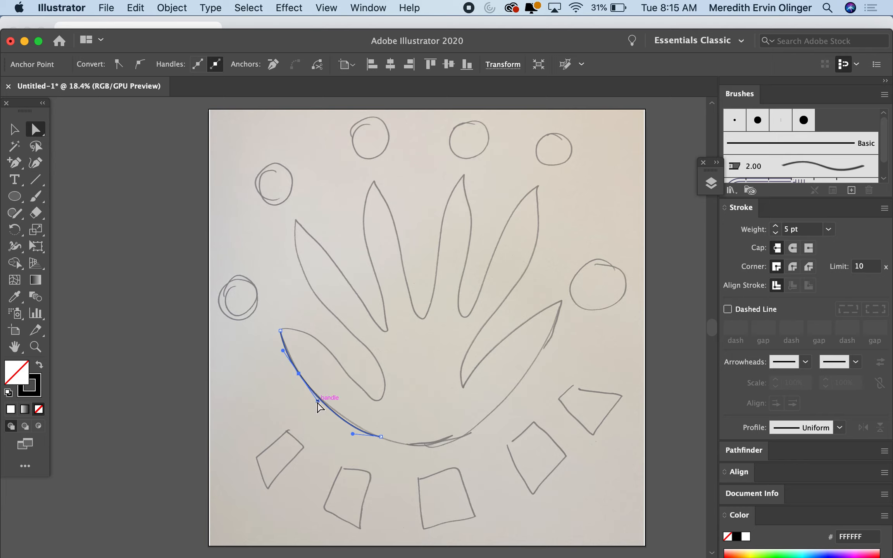
pyautogui.moveTo(317, 400)
pyautogui.mouseDown()
pyautogui.moveTo(261, 423)
pyautogui.moveTo(359, 399)
pyautogui.moveTo(321, 410)
pyautogui.mouseUp()
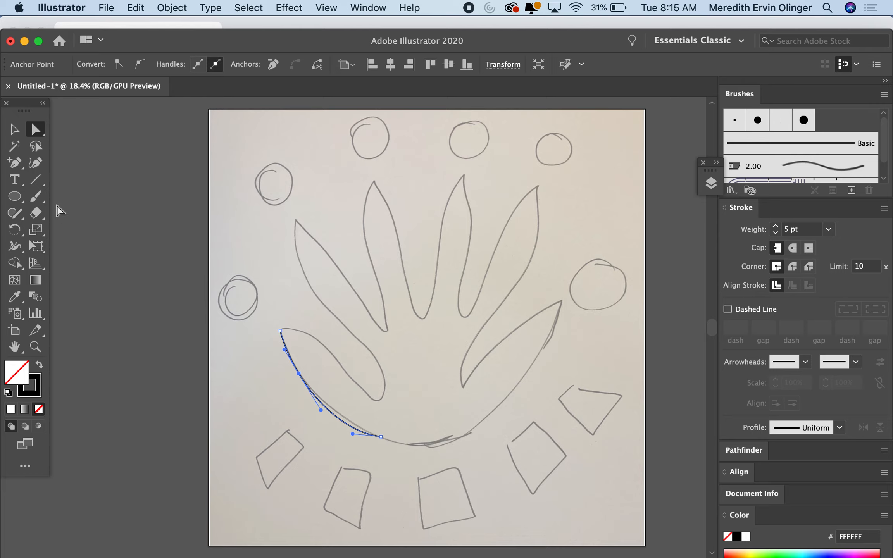
# Step: Continue the path with the Pen tool from its lower end, adding a curved segment along the bottom of the palm
pyautogui.moveTo(14, 167); pyautogui.dragTo(71, 162)
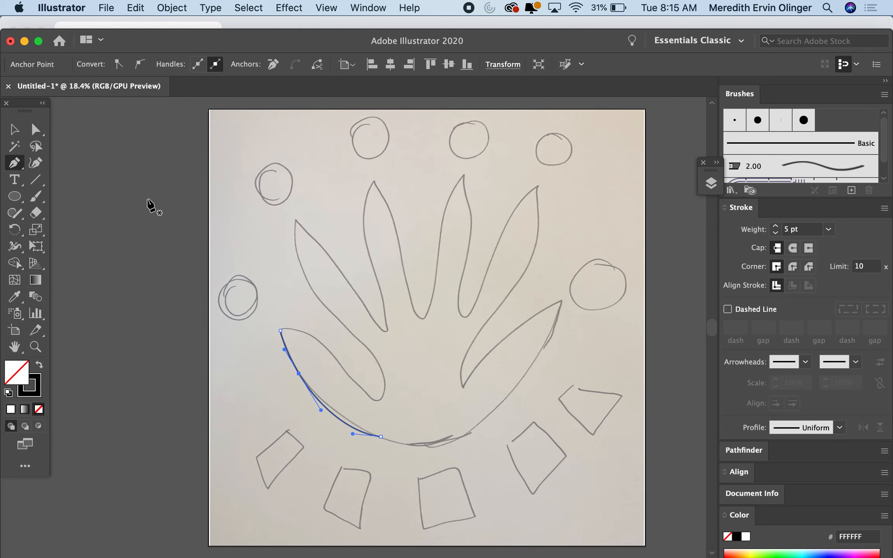
pyautogui.click(382, 437)
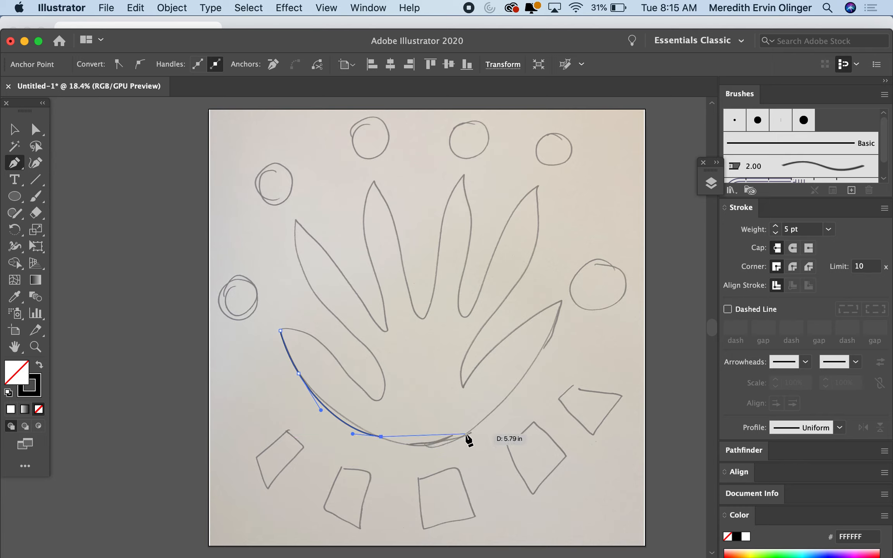
pyautogui.moveTo(465, 436); pyautogui.dragTo(493, 420)
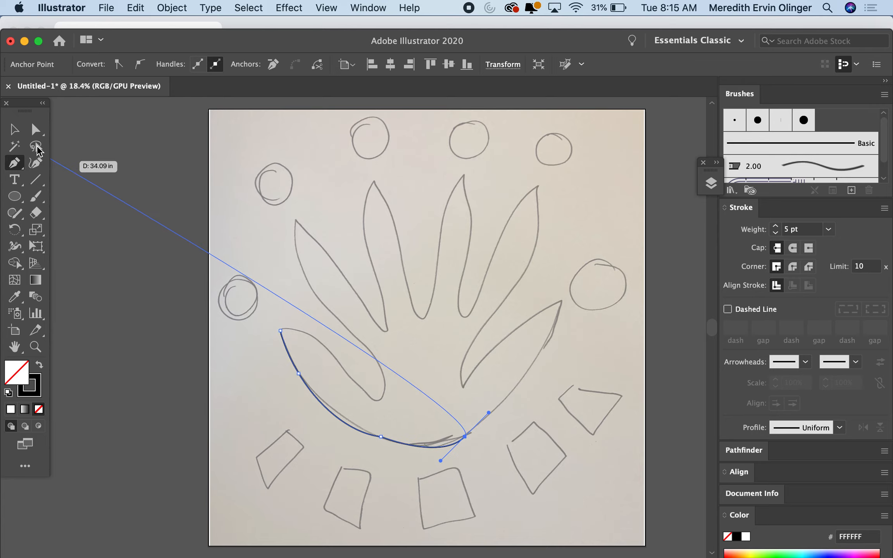
# Step: Adjust the handle of the palm curve's right end anchor so the bottom segment fits the sketch line
pyautogui.click(15, 129)
pyautogui.click(36, 129)
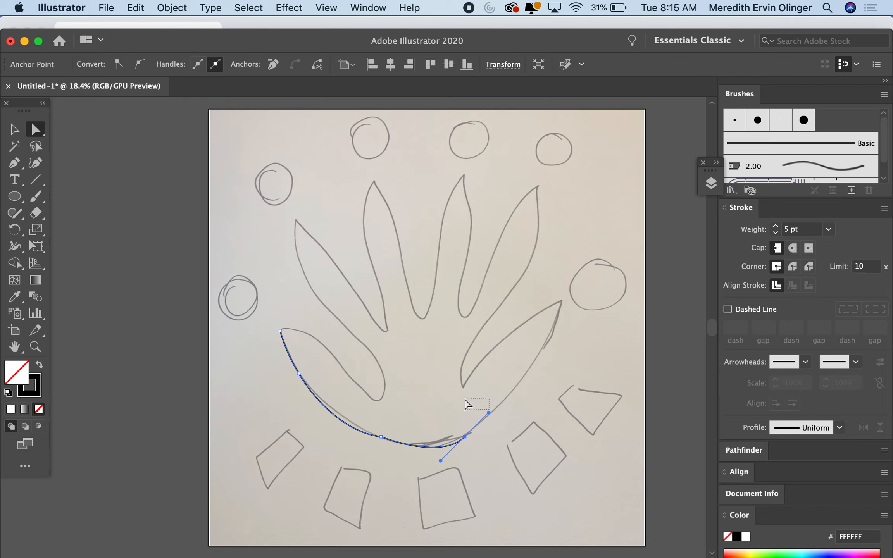
pyautogui.moveTo(464, 399); pyautogui.dragTo(463, 397)
pyautogui.click(466, 436)
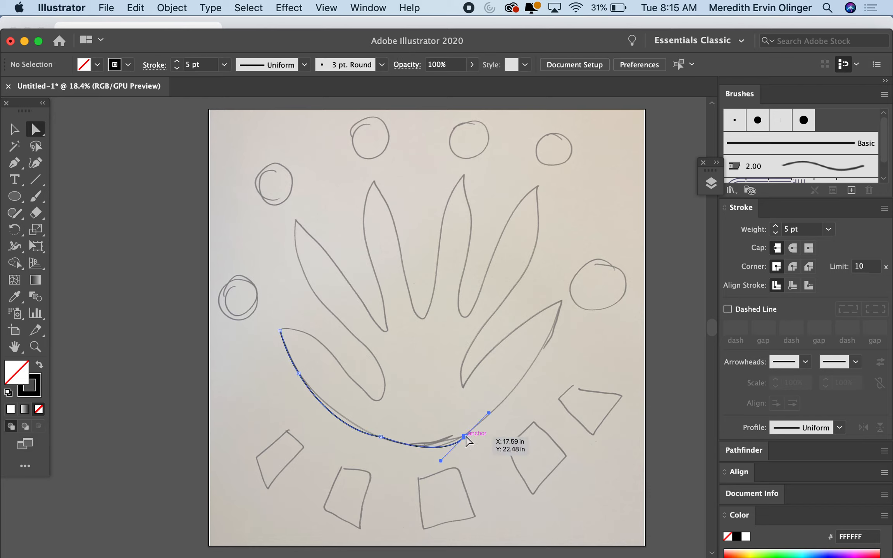
pyautogui.moveTo(440, 460)
pyautogui.mouseDown()
pyautogui.moveTo(459, 480)
pyautogui.moveTo(434, 452)
pyautogui.mouseUp()
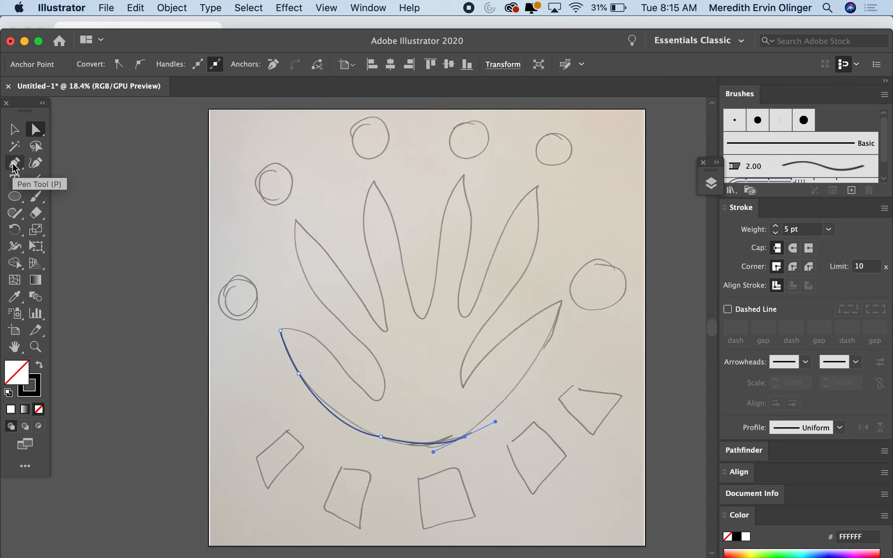
# Step: Extend the path with a curved Pen segment from the palm's bottom up to the tip of the rightmost finger
pyautogui.moveTo(14, 167); pyautogui.dragTo(72, 170)
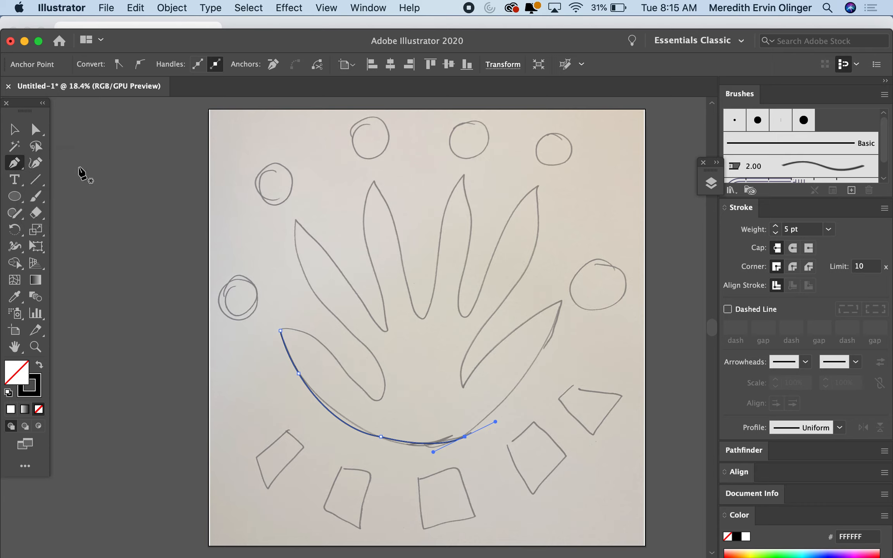
pyautogui.click(464, 437)
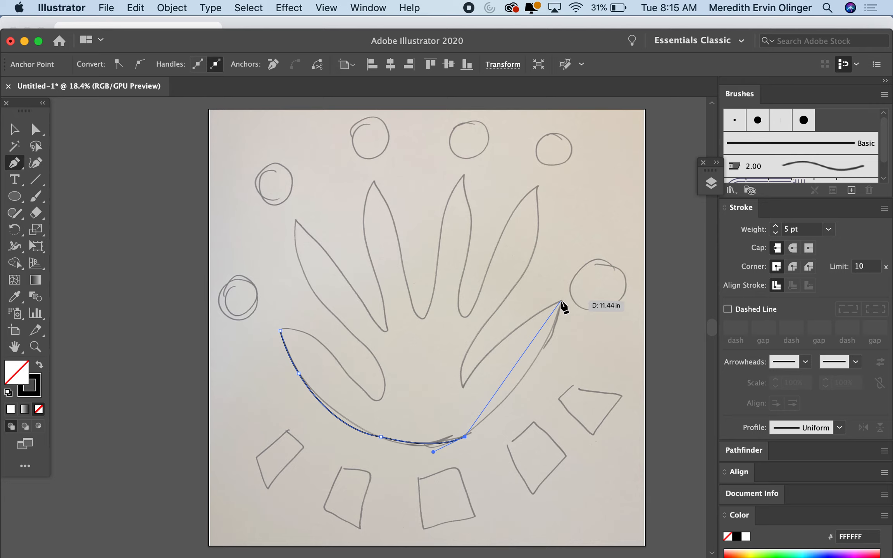
pyautogui.moveTo(561, 302); pyautogui.dragTo(573, 250)
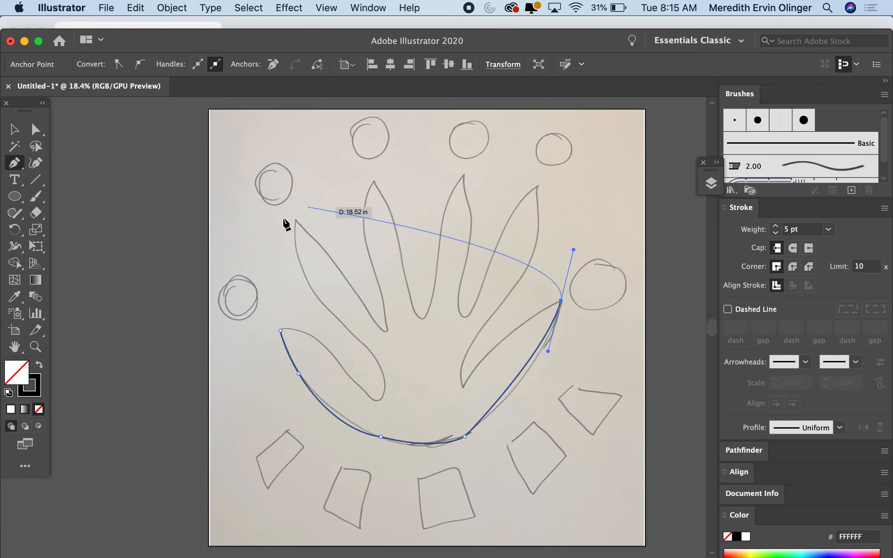
# Step: Reshape the right outer curve by adjusting the lower handle at the rightmost fingertip to follow the sketch
pyautogui.click(12, 132)
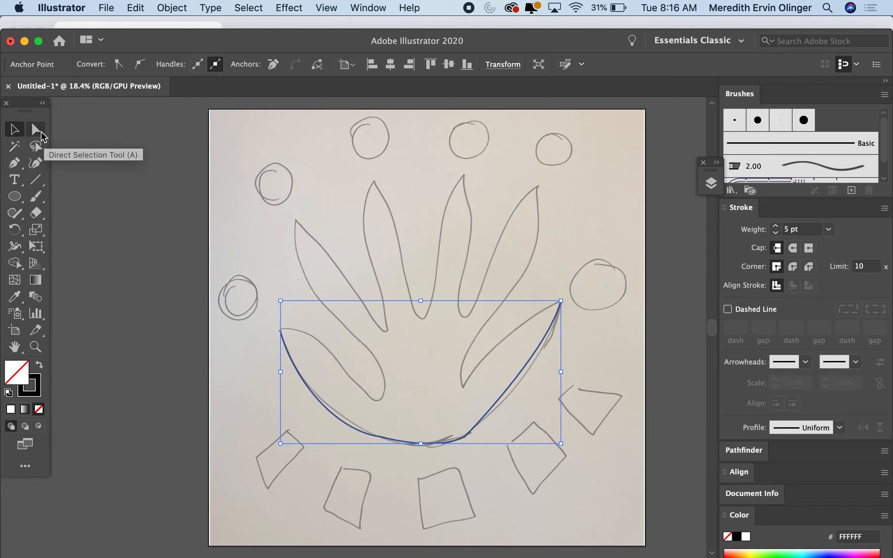
pyautogui.click(36, 132)
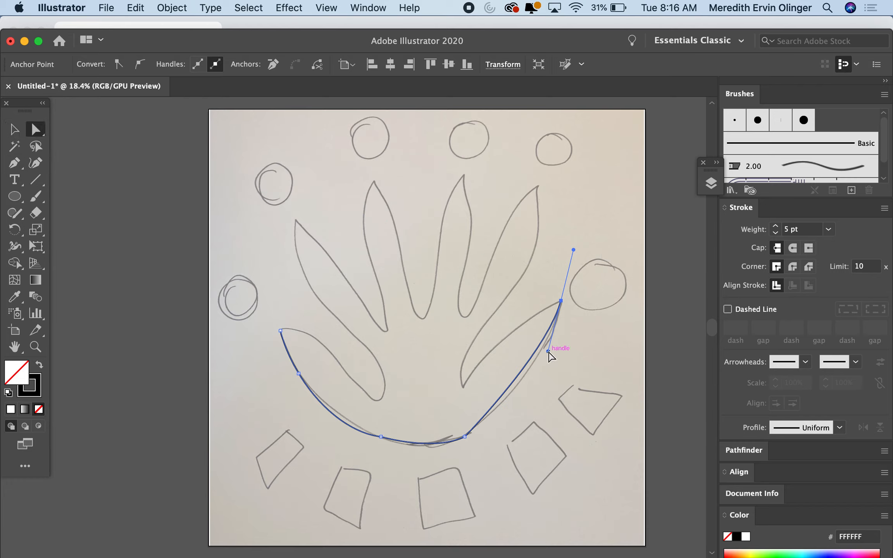
pyautogui.moveTo(547, 351); pyautogui.dragTo(552, 364)
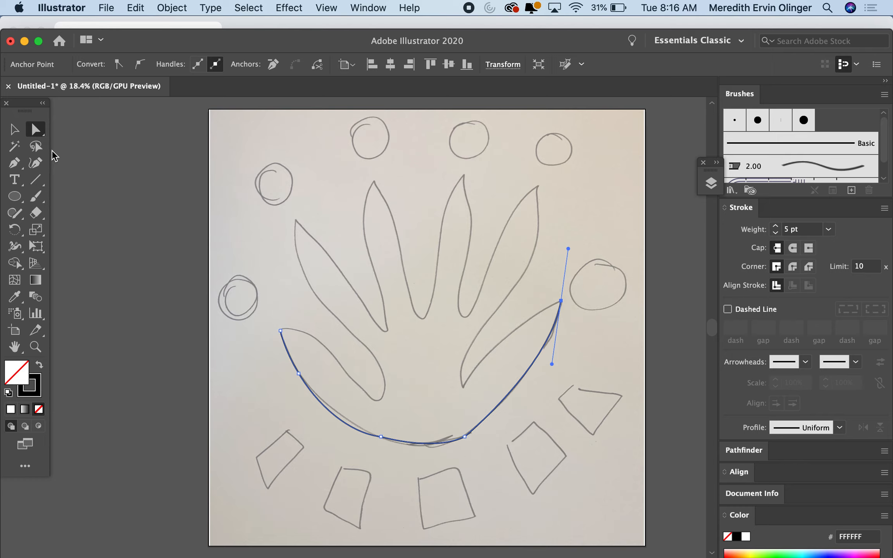
# Step: Trace the inner edge of the rightmost finger with a curved Pen segment from its tip down to its base
pyautogui.click(18, 169)
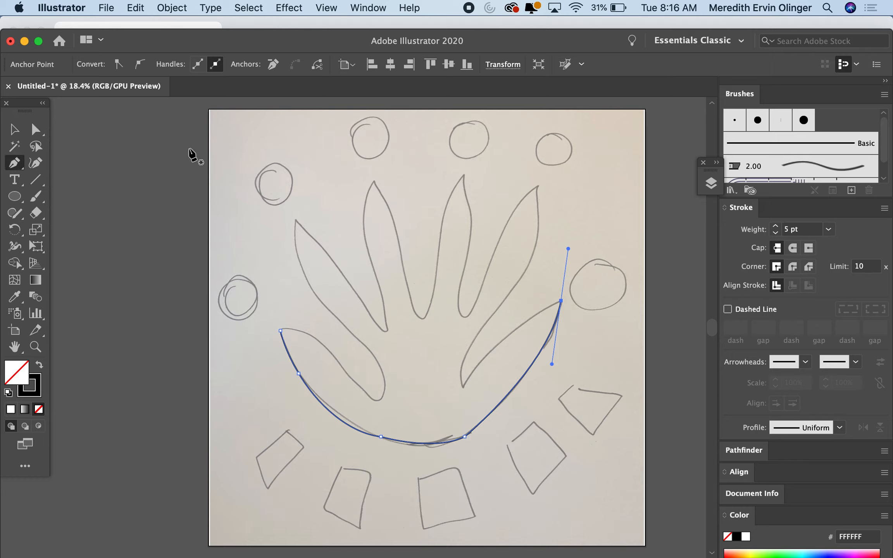
pyautogui.click(561, 301)
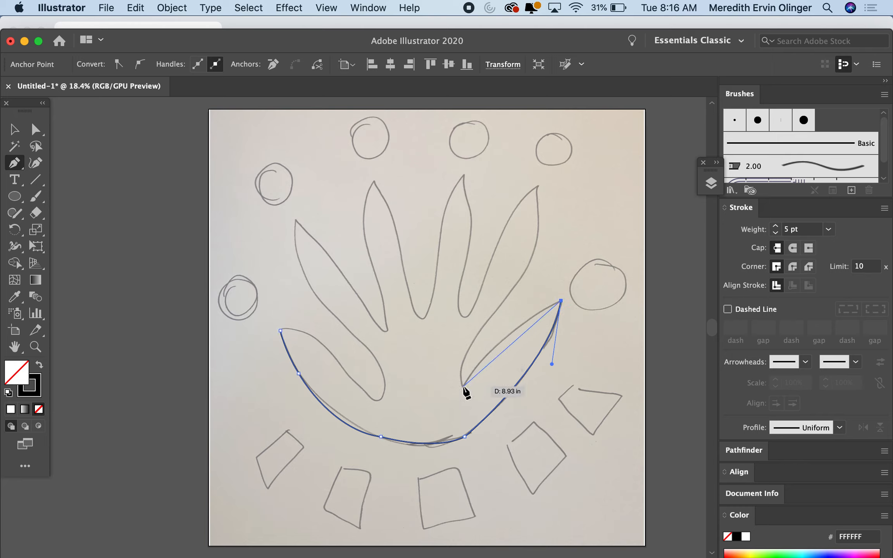
pyautogui.moveTo(463, 386); pyautogui.dragTo(461, 417)
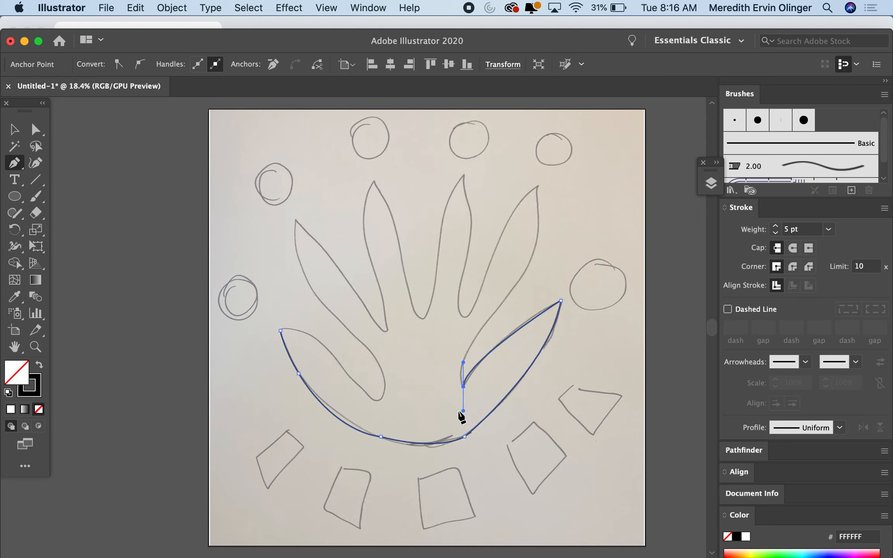
pyautogui.click(12, 131)
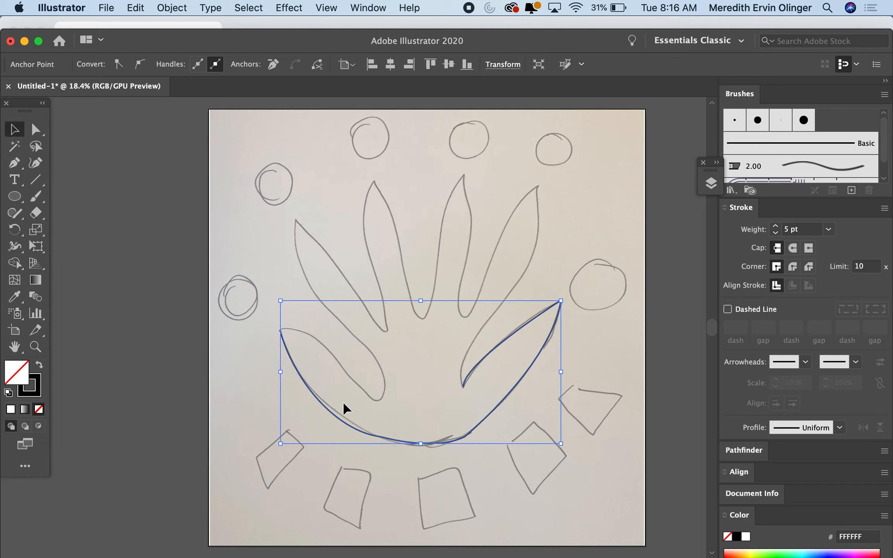
# Step: Draw a curved Pen segment from the base of the leftmost finger to its tip, joining the existing path's start
pyautogui.click(15, 162)
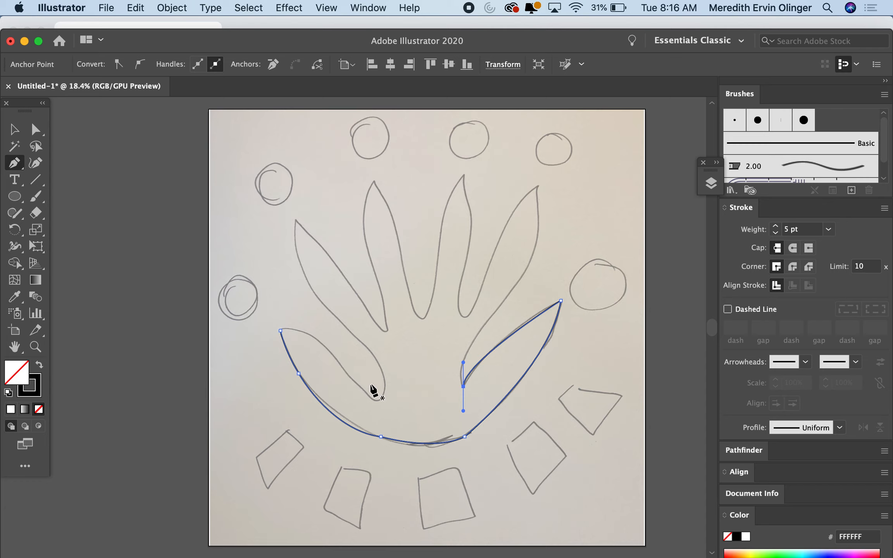
pyautogui.click(378, 400)
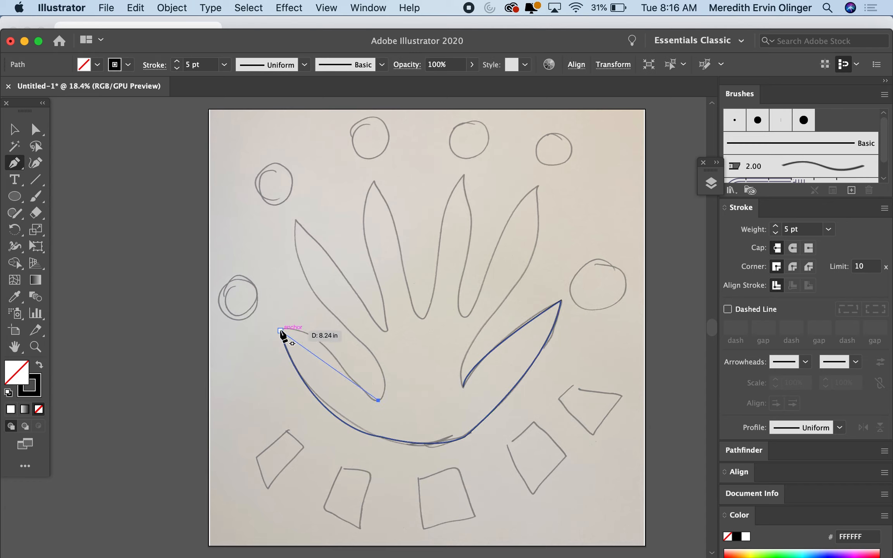
pyautogui.moveTo(280, 331); pyautogui.dragTo(234, 350)
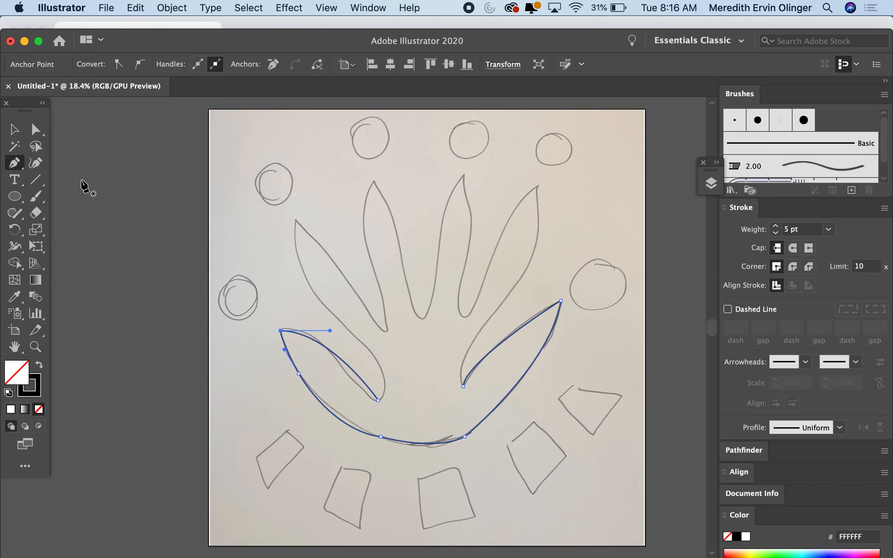
# Step: Adjust the direction handle at the leftmost fingertip so its inner curve bends closer to the sketch
pyautogui.click(14, 130)
pyautogui.click(34, 133)
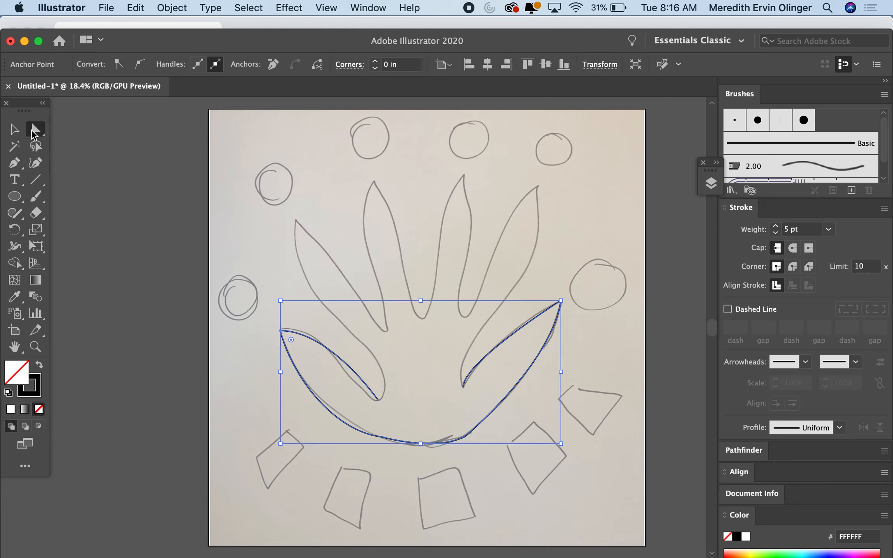
pyautogui.moveTo(330, 331); pyautogui.dragTo(317, 321)
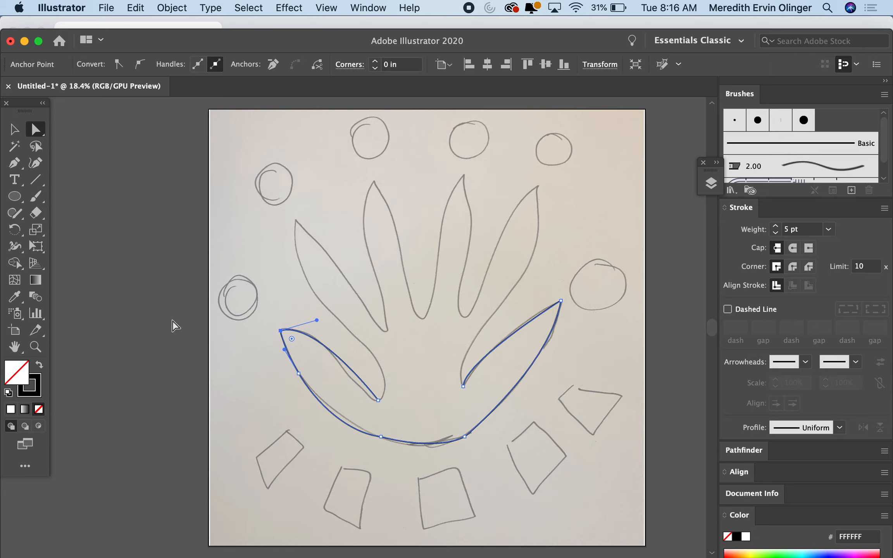
# Step: Add an anchor point on the leftmost finger's inner curve, move it onto the sketch line and adjust its handle
pyautogui.moveTo(16, 164); pyautogui.dragTo(80, 177)
pyautogui.click(349, 368)
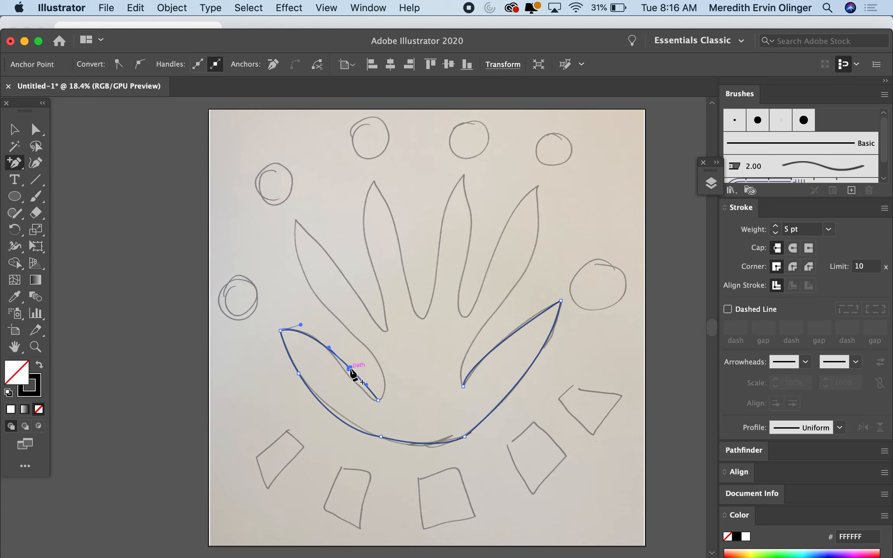
pyautogui.click(36, 129)
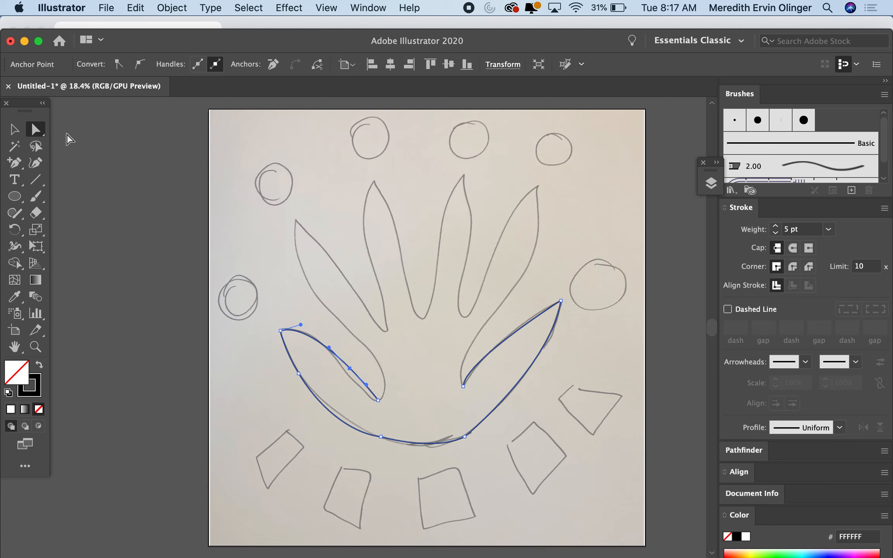
pyautogui.moveTo(350, 369); pyautogui.dragTo(345, 374)
pyautogui.press('Down')
pyautogui.press('Down')
pyautogui.press('Down')
pyautogui.moveTo(346, 374); pyautogui.dragTo(329, 344)
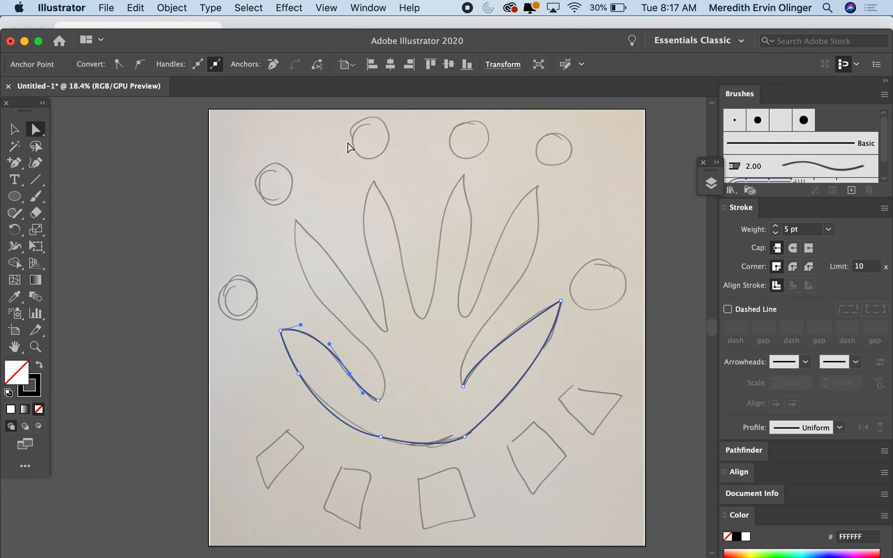
# Step: Draw a circle with the Ellipse tool from the center of the lowest sketched circle beside the leftmost finger
pyautogui.click(19, 197)
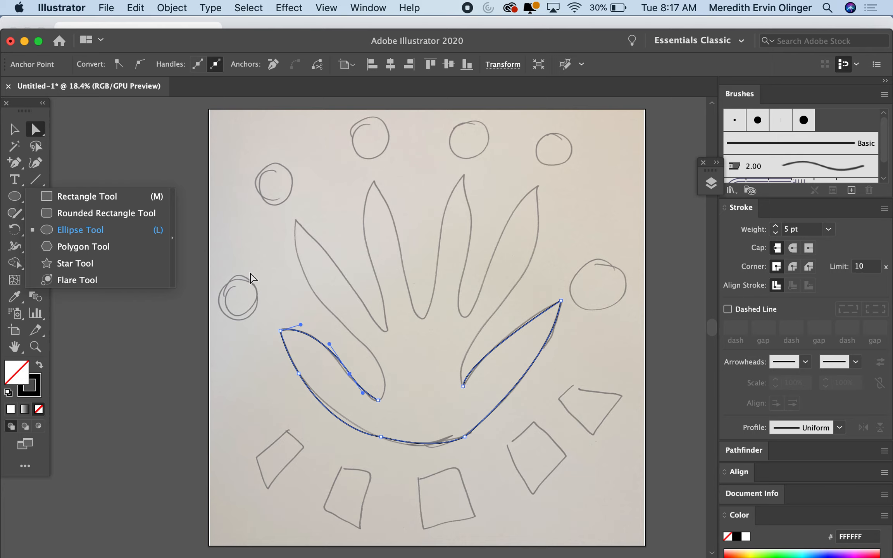
pyautogui.click(97, 231)
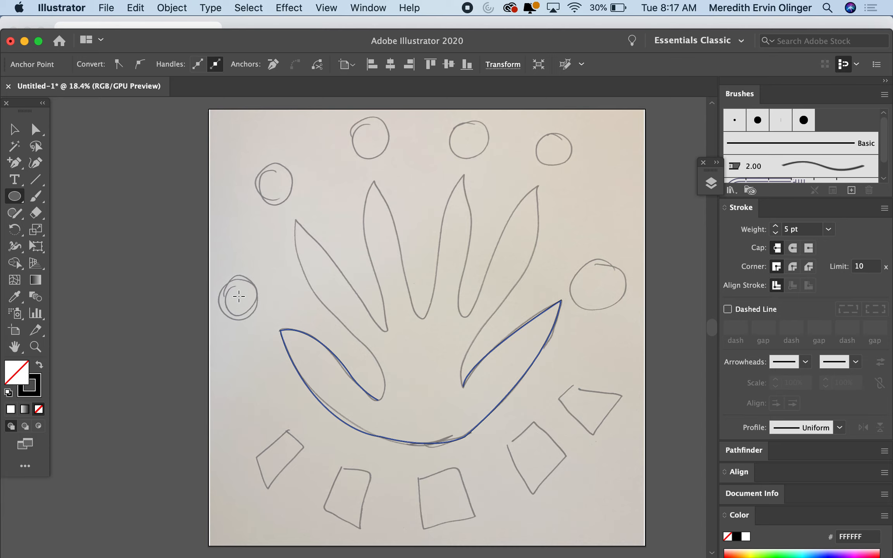
pyautogui.moveTo(238, 295); pyautogui.dragTo(281, 338)
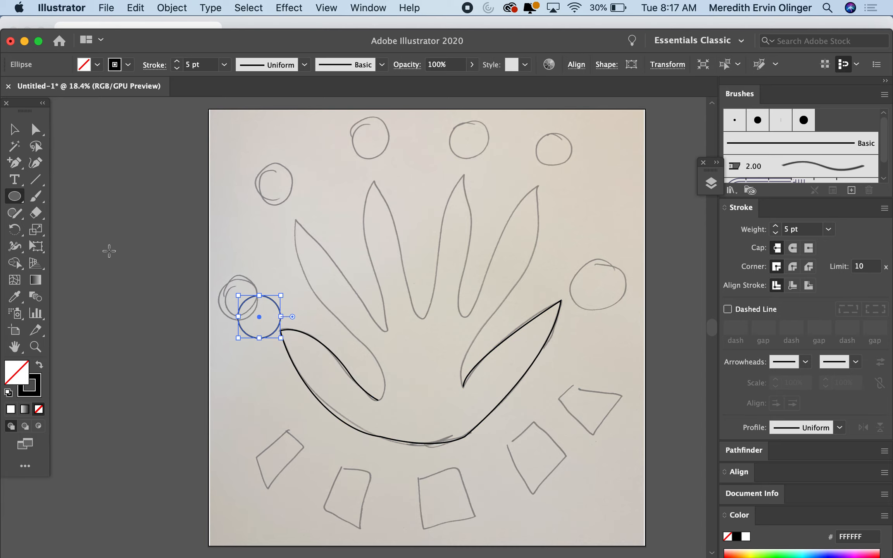
pyautogui.click(12, 128)
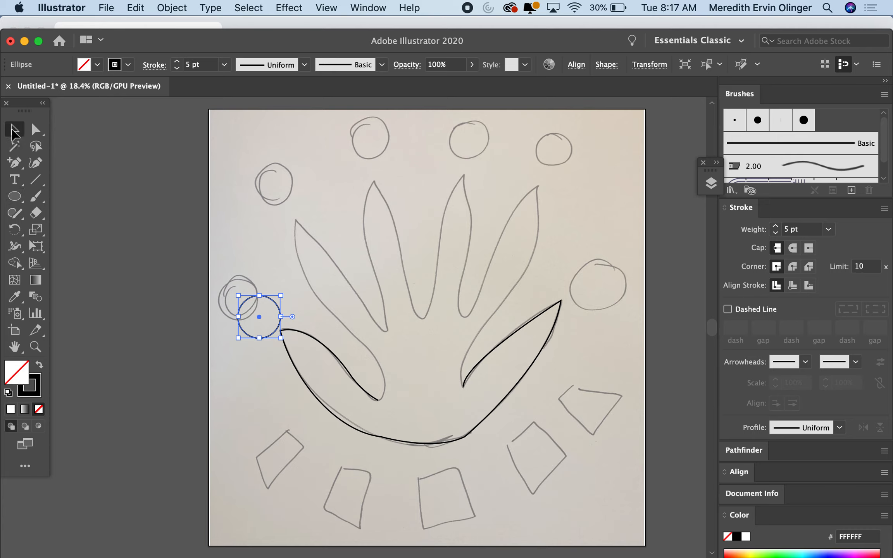
# Step: Center the drawn circle on the lowest sketched circle and place a matching 2.9167 in circle over the sketched circle above it
pyautogui.moveTo(259, 317); pyautogui.dragTo(238, 301)
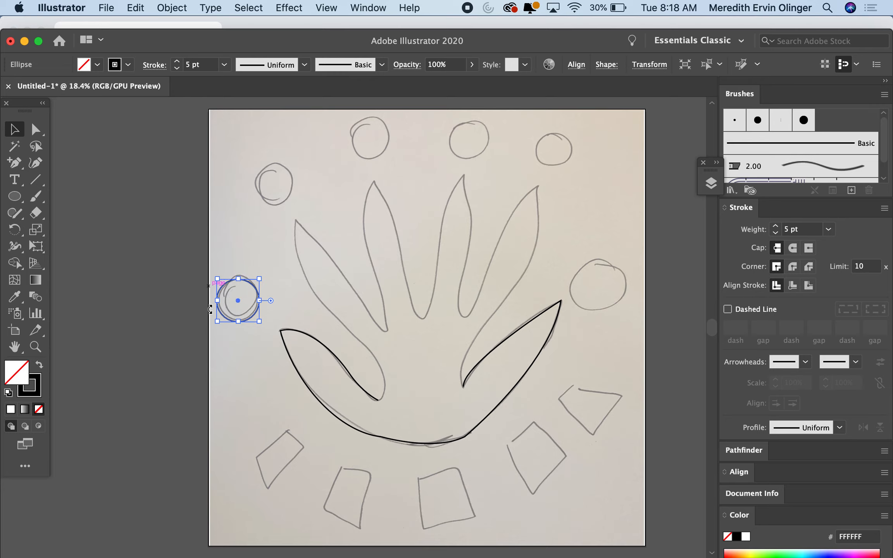
pyautogui.click(15, 200)
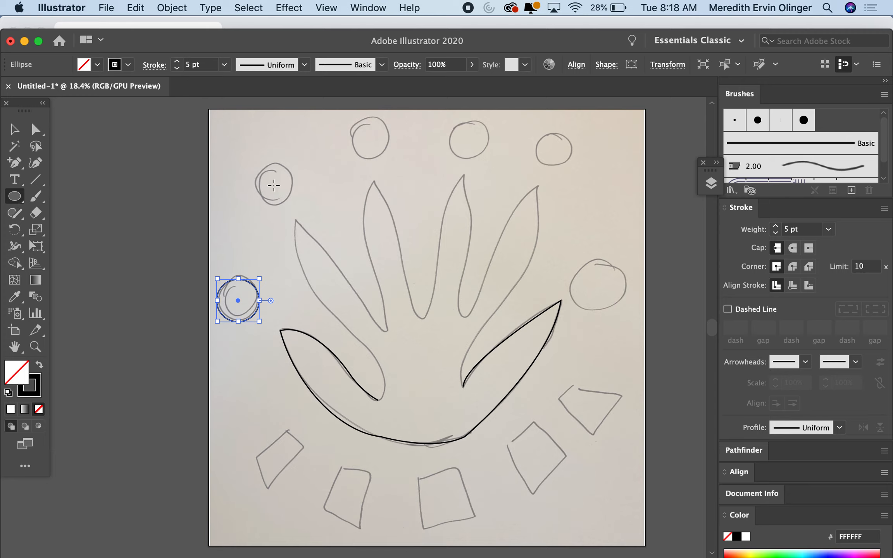
pyautogui.click(273, 186)
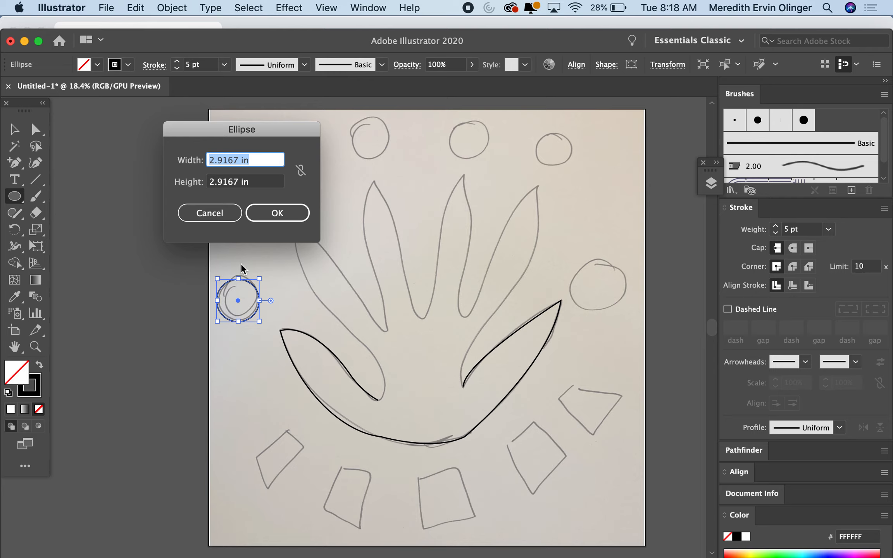
pyautogui.click(276, 211)
pyautogui.moveTo(238, 301)
pyautogui.mouseDown()
pyautogui.moveTo(295, 202)
pyautogui.moveTo(297, 212)
pyautogui.moveTo(275, 186)
pyautogui.mouseUp()
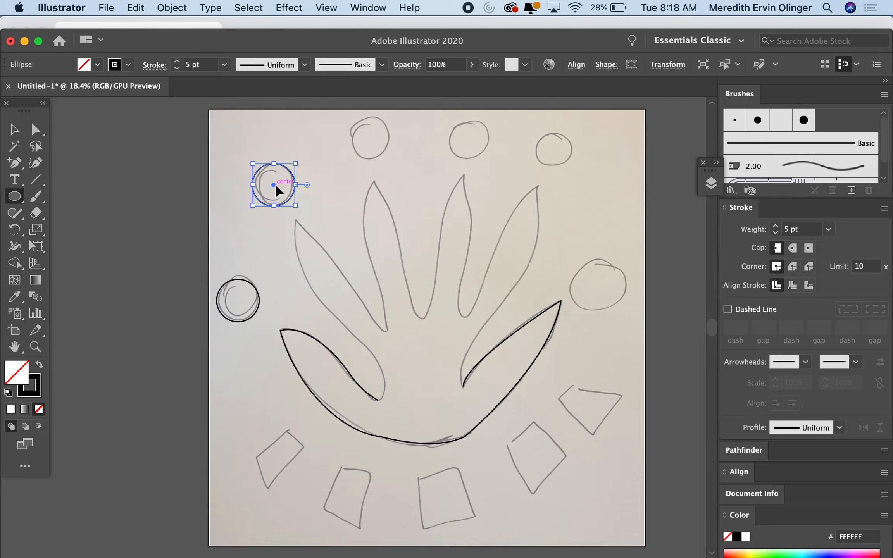
# Step: Create two 2.9167 in circles and place them over the sketched circles above the two middle fingers
pyautogui.click(373, 139)
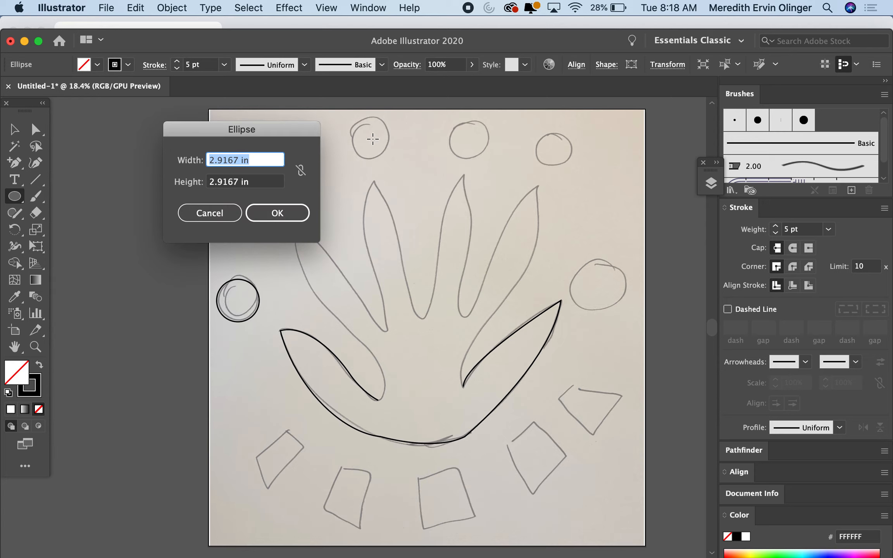
pyautogui.click(278, 212)
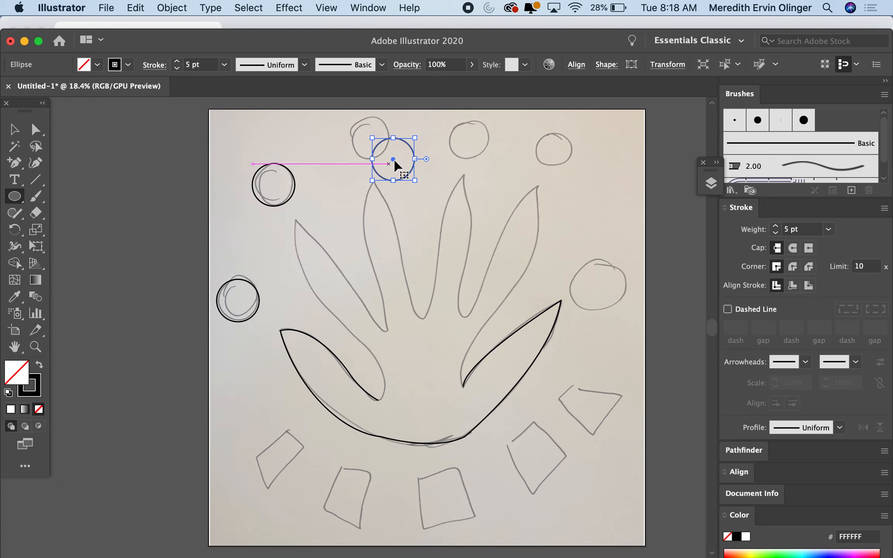
pyautogui.moveTo(393, 159); pyautogui.dragTo(371, 139)
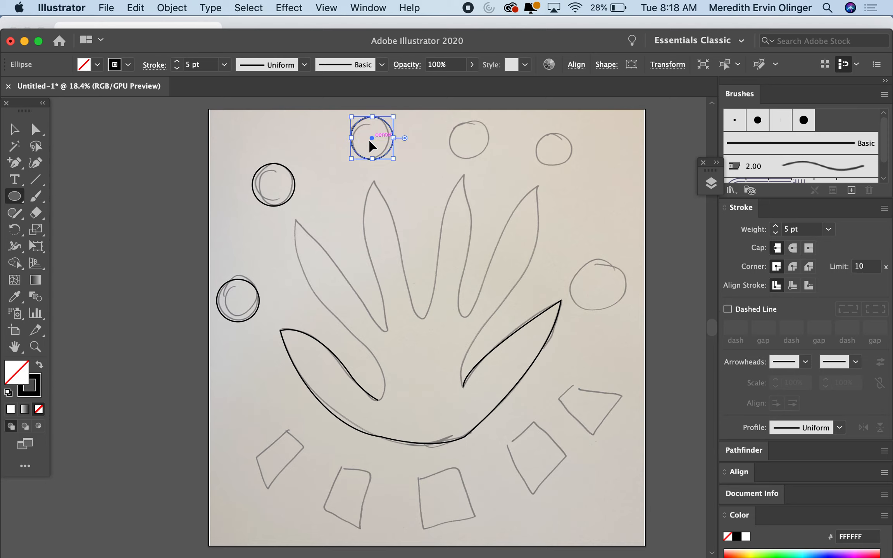
pyautogui.click(479, 153)
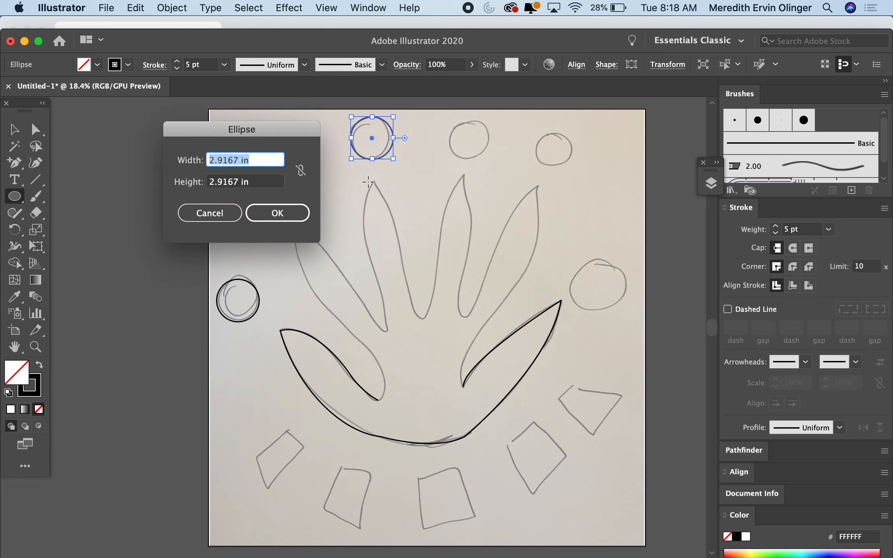
pyautogui.click(276, 214)
pyautogui.moveTo(500, 175); pyautogui.dragTo(469, 142)
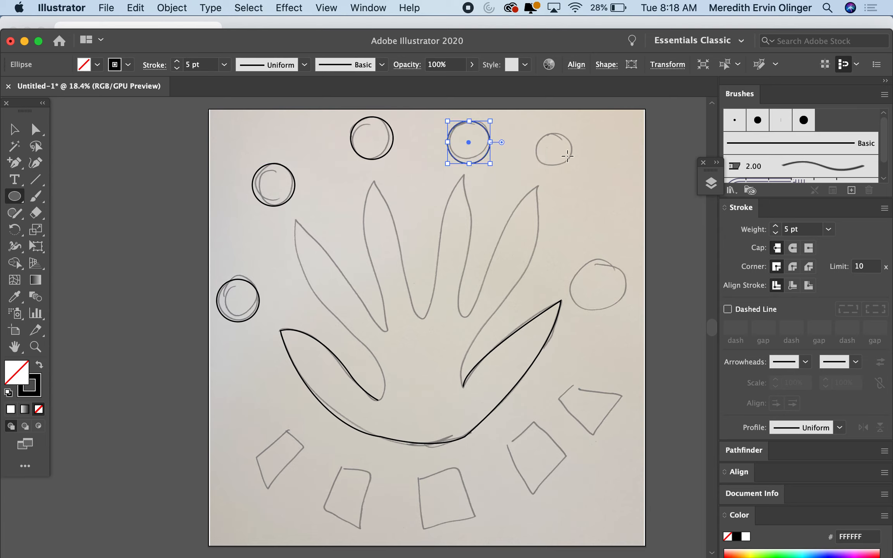
# Step: Create two more 2.9167 in circles and place them over the two rightmost sketched circles
pyautogui.click(577, 178)
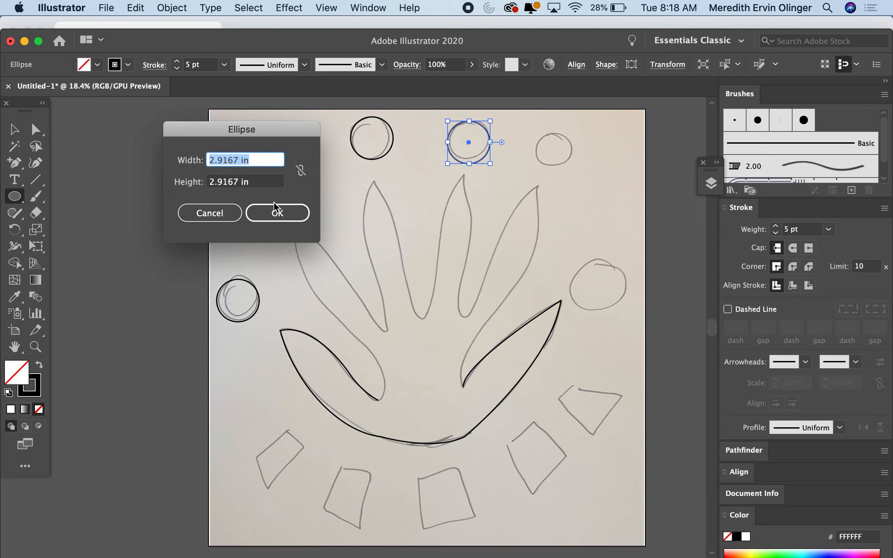
pyautogui.click(276, 212)
pyautogui.moveTo(598, 199); pyautogui.dragTo(555, 152)
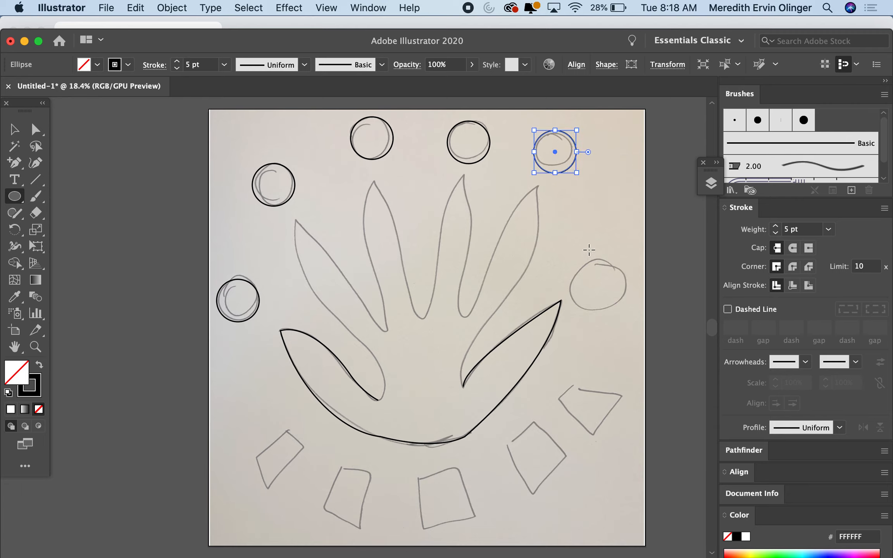
pyautogui.click(589, 253)
pyautogui.click(277, 213)
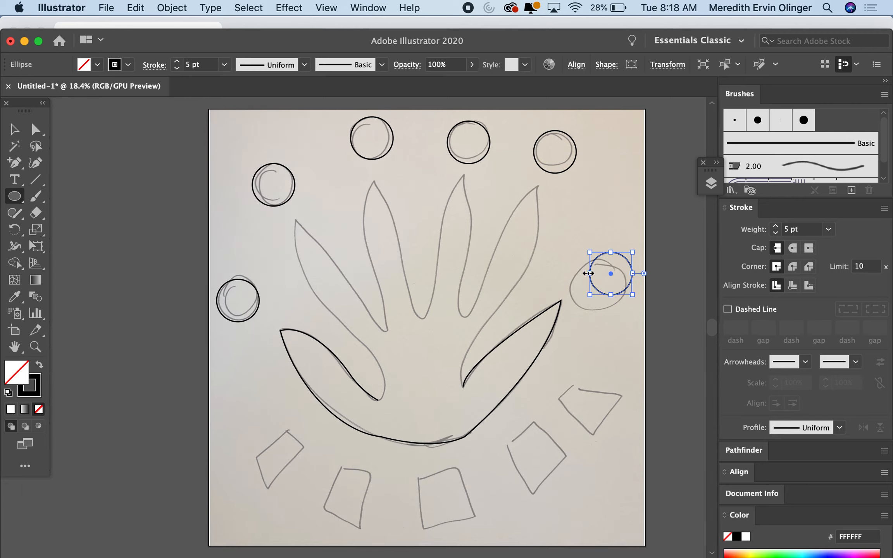
pyautogui.moveTo(611, 276); pyautogui.dragTo(597, 293)
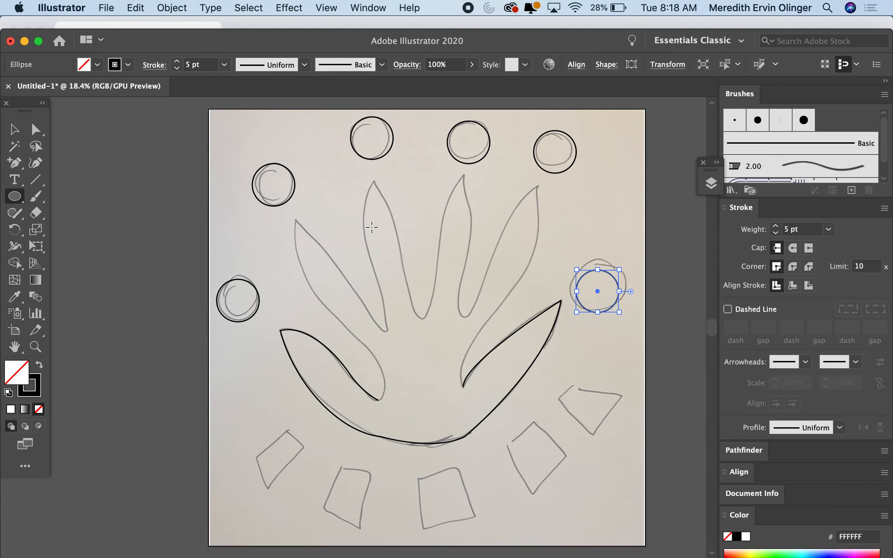
# Step: Increase the stroke weight of the rightmost circle to 25 pt
pyautogui.click(16, 131)
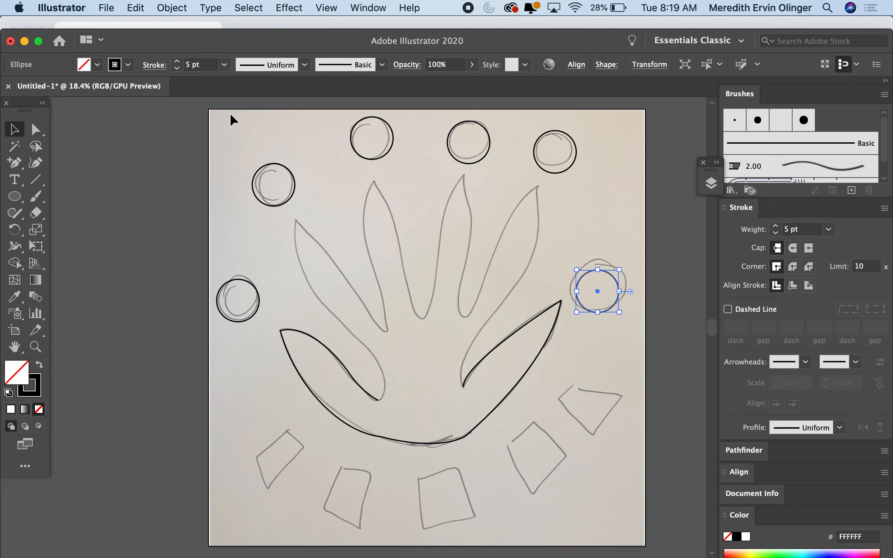
pyautogui.click(177, 62)
pyautogui.click(176, 61)
pyautogui.click(177, 61)
pyautogui.click(177, 61)
pyautogui.click(177, 61)
pyautogui.doubleClick(177, 61)
pyautogui.doubleClick(177, 62)
pyautogui.click(177, 62)
pyautogui.doubleClick(178, 61)
pyautogui.doubleClick(177, 62)
pyautogui.click(177, 62)
pyautogui.doubleClick(177, 62)
pyautogui.click(177, 61)
pyautogui.doubleClick(177, 62)
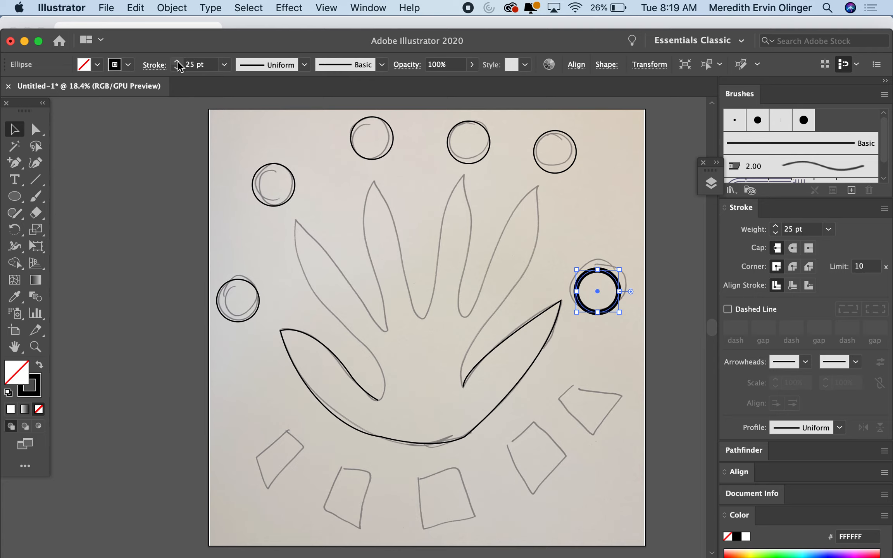
# Step: Reduce the rightmost circle's stroke weight to 5 pt
pyautogui.doubleClick(175, 69)
pyautogui.doubleClick(174, 70)
pyautogui.click(175, 69)
pyautogui.doubleClick(174, 70)
pyautogui.click(174, 70)
pyautogui.doubleClick(174, 69)
pyautogui.doubleClick(174, 70)
pyautogui.click(174, 70)
pyautogui.doubleClick(174, 70)
pyautogui.click(174, 70)
pyautogui.doubleClick(174, 70)
pyautogui.click(174, 69)
pyautogui.click(173, 70)
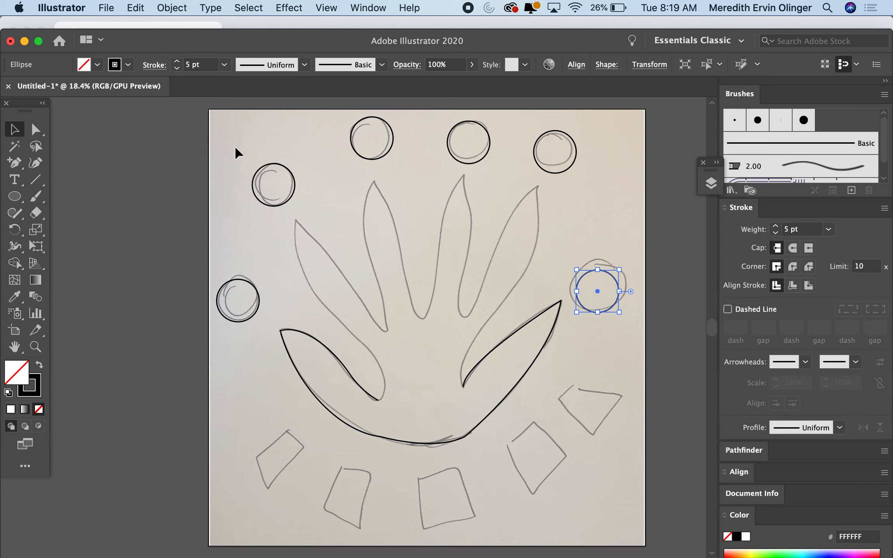
# Step: Select the six circles and the hand path, both all together and one by one, and clear the selection
pyautogui.moveTo(234, 147); pyautogui.dragTo(607, 431)
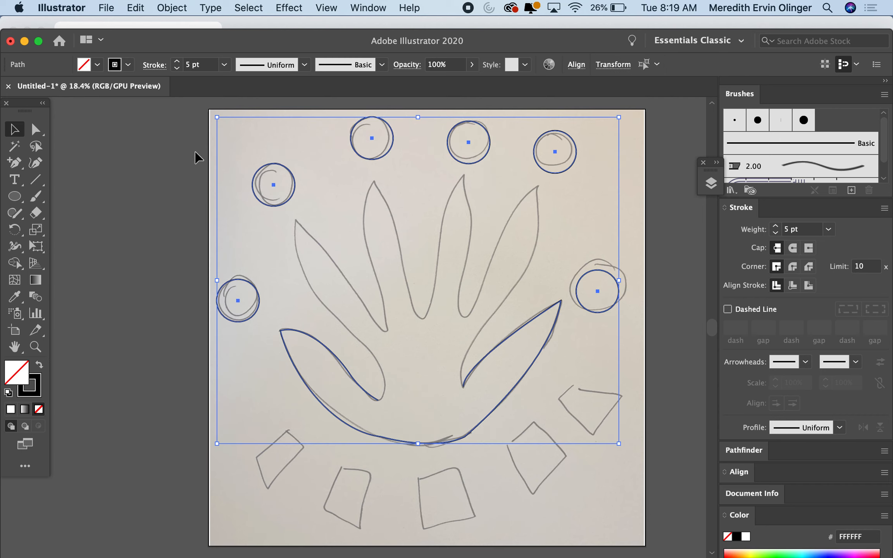
pyautogui.click(123, 178)
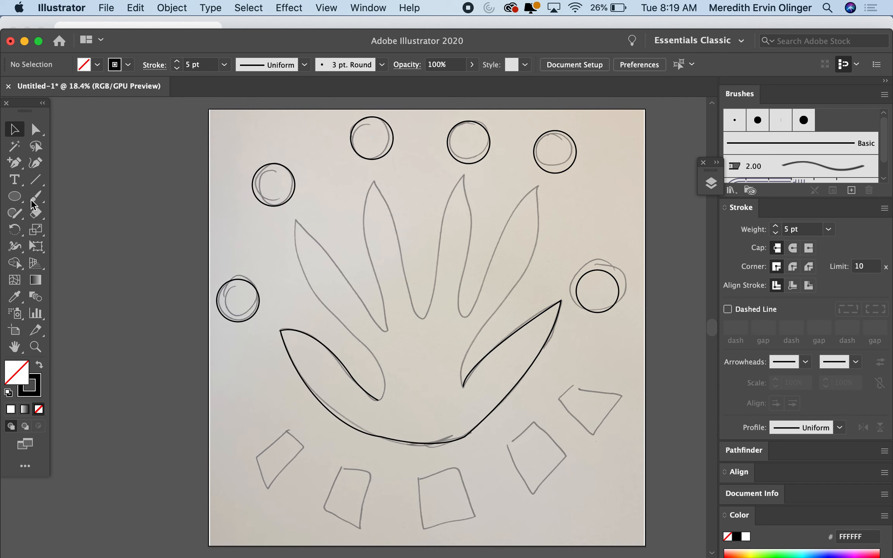
pyautogui.click(267, 171)
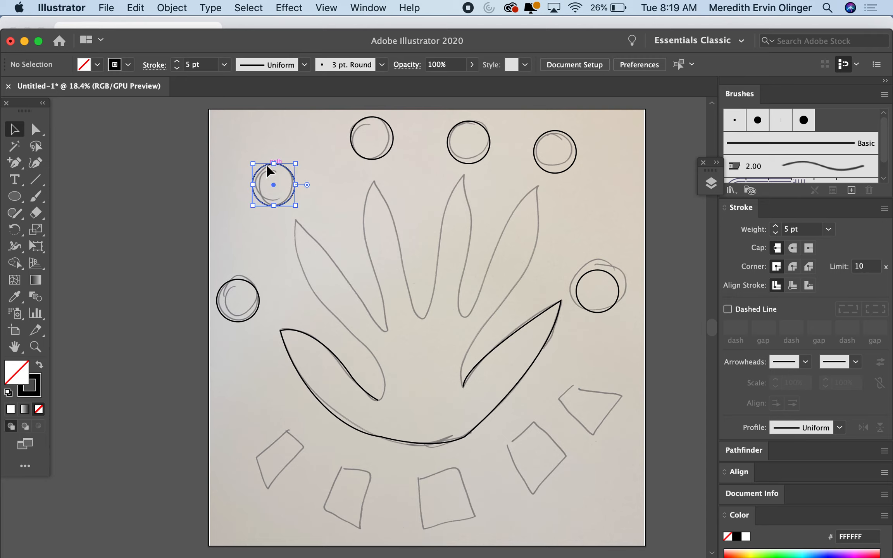
pyautogui.keyDown('shift'); pyautogui.click(257, 297); pyautogui.keyUp('shift')
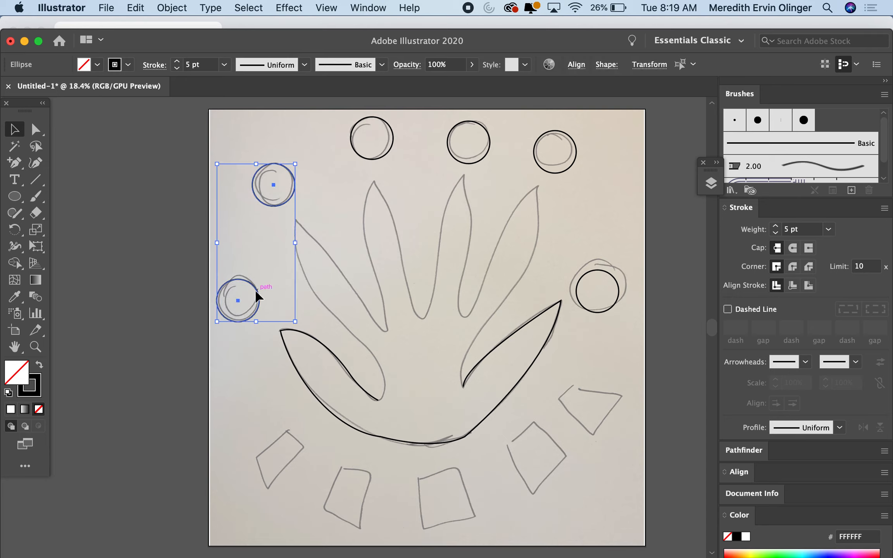
pyautogui.keyDown('shift'); pyautogui.click(329, 348); pyautogui.keyUp('shift')
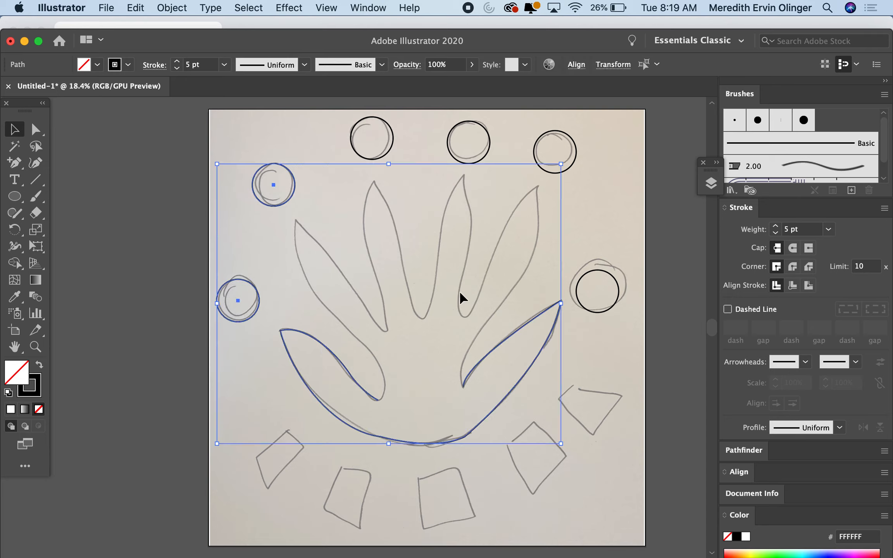
pyautogui.keyDown('shift'); pyautogui.click(579, 297); pyautogui.keyUp('shift')
pyautogui.keyDown('shift'); pyautogui.click(562, 134); pyautogui.keyUp('shift')
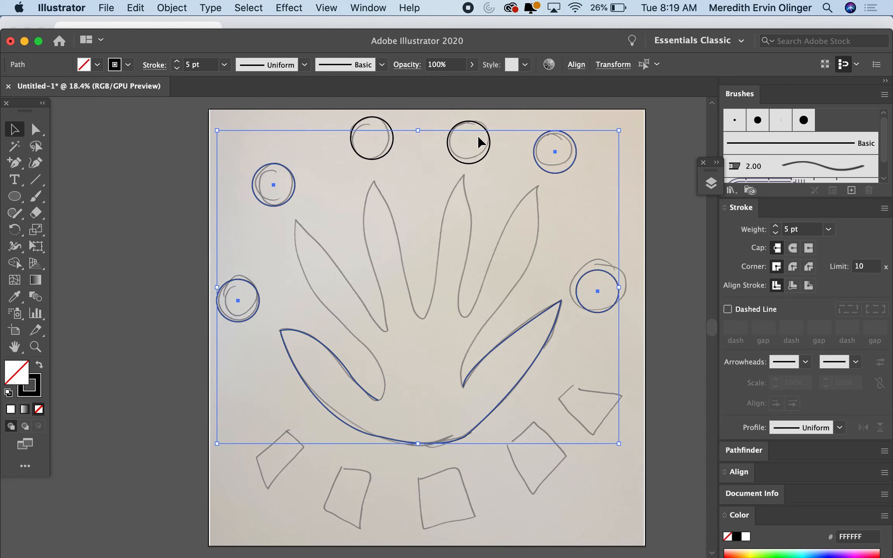
pyautogui.keyDown('shift'); pyautogui.click(467, 123); pyautogui.keyUp('shift')
pyautogui.keyDown('shift'); pyautogui.click(375, 117); pyautogui.keyUp('shift')
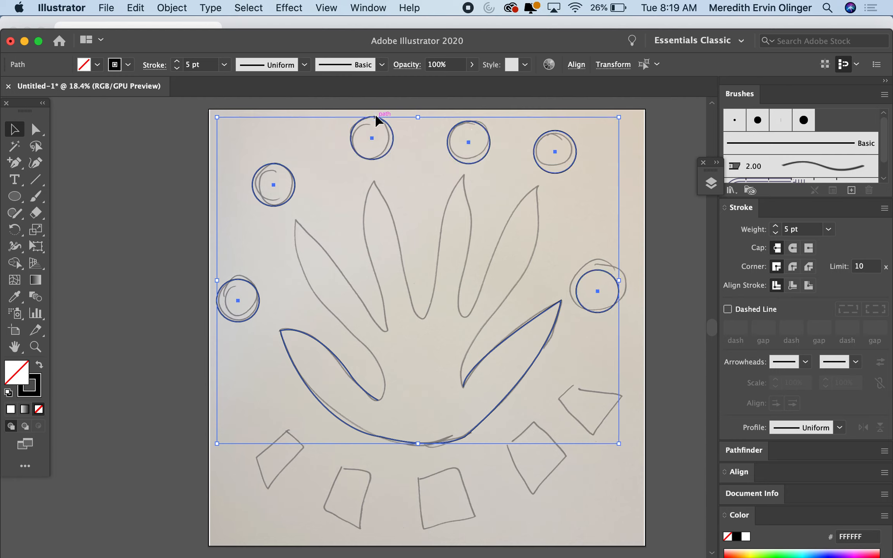
pyautogui.click(102, 297)
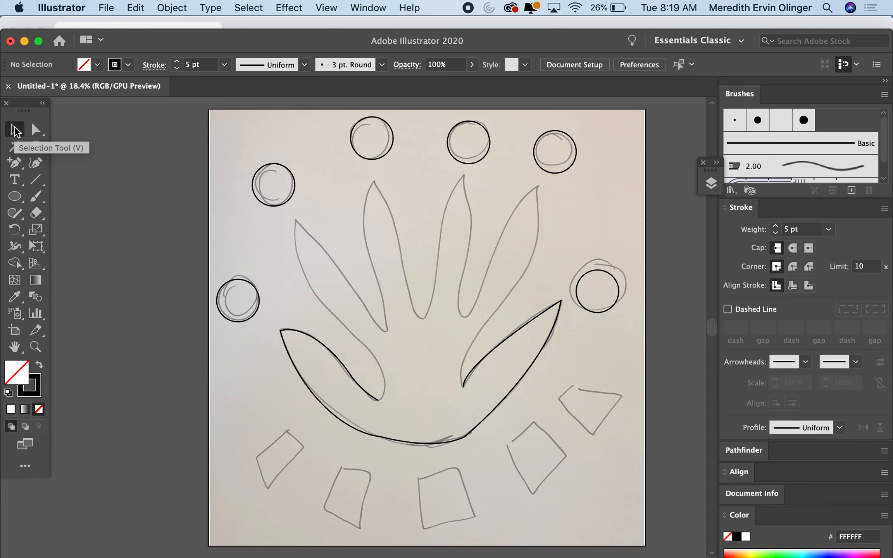
# Step: Set the stroke weight of all six circles and the hand path to 20 pt
pyautogui.moveTo(222, 135); pyautogui.dragTo(517, 402)
pyautogui.moveTo(588, 434); pyautogui.dragTo(608, 445)
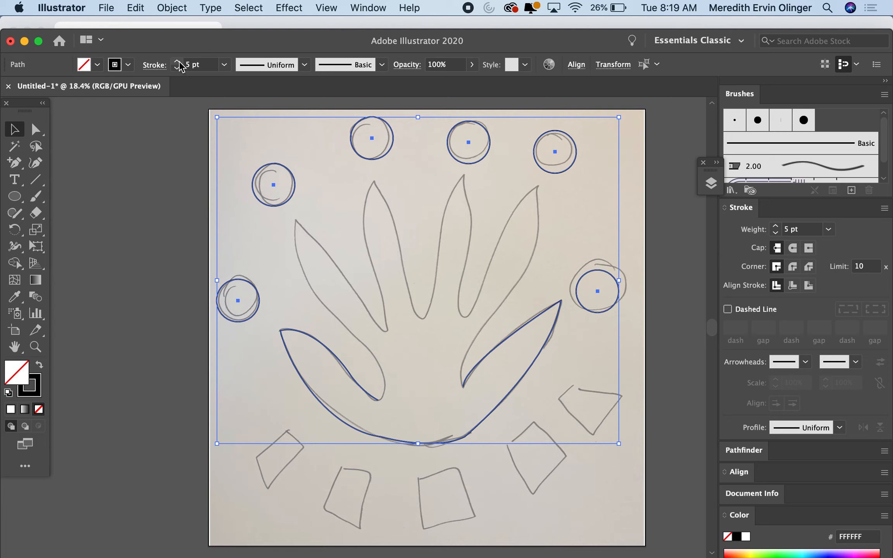
pyautogui.click(192, 65)
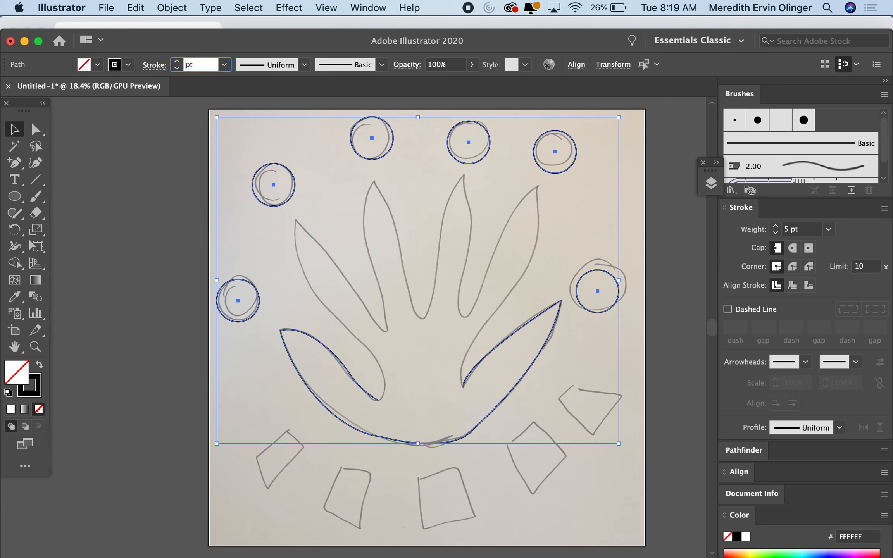
pyautogui.press('Return')
pyautogui.click(97, 196)
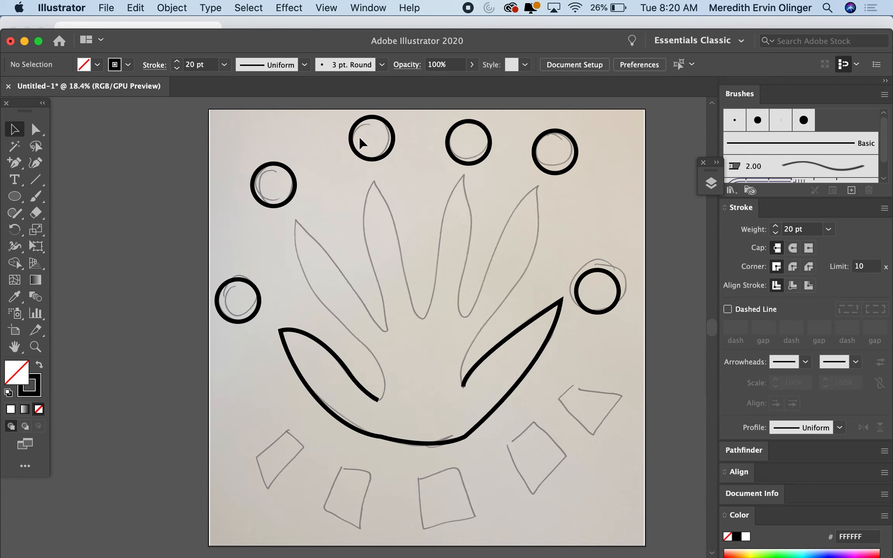
# Step: Hide the template layer with the scanned sketch to check the traced artwork on its own
pyautogui.click(369, 9)
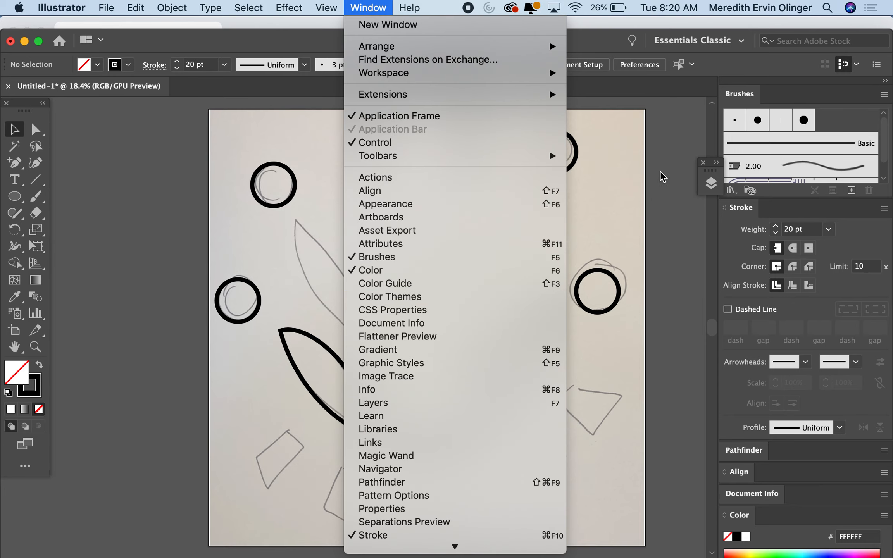
pyautogui.click(380, 405)
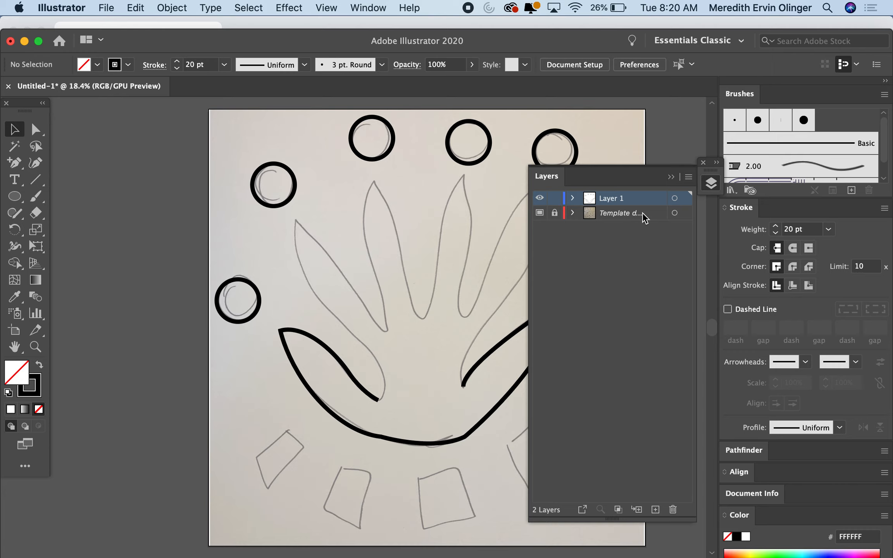
pyautogui.click(539, 214)
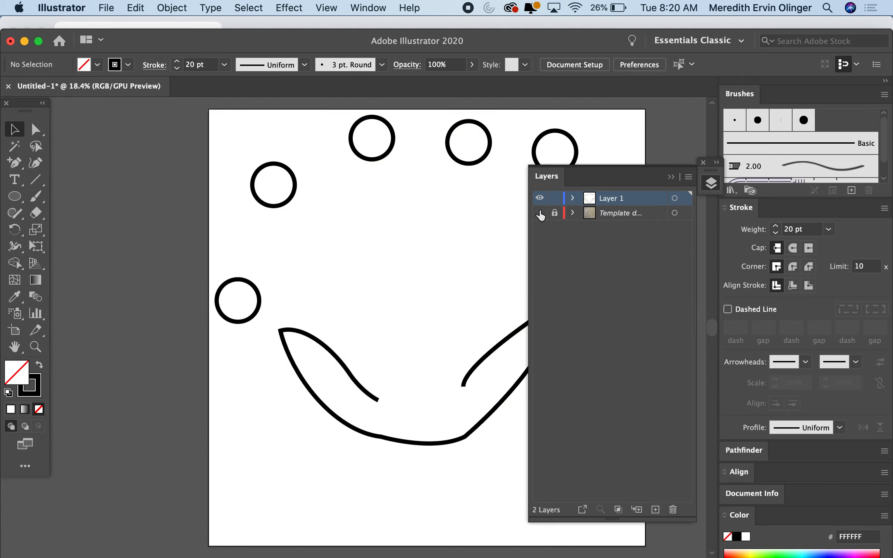
pyautogui.click(671, 178)
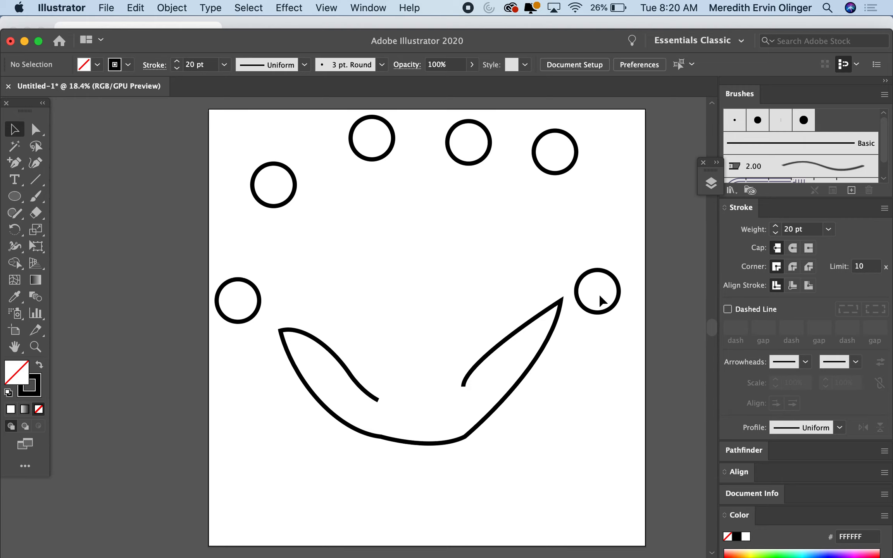
# Step: Toggle the template layer's visibility, leaving the scanned sketch shown behind the tracing
pyautogui.click(358, 11)
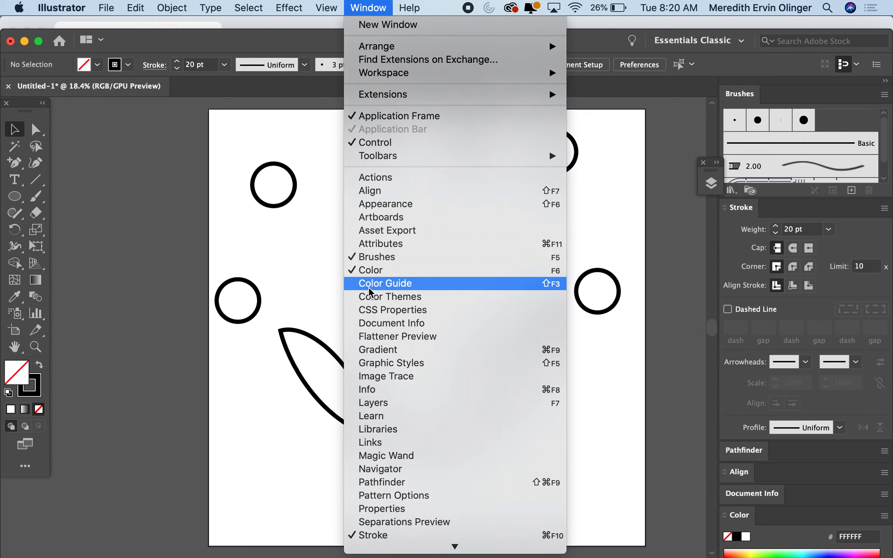
pyautogui.click(378, 402)
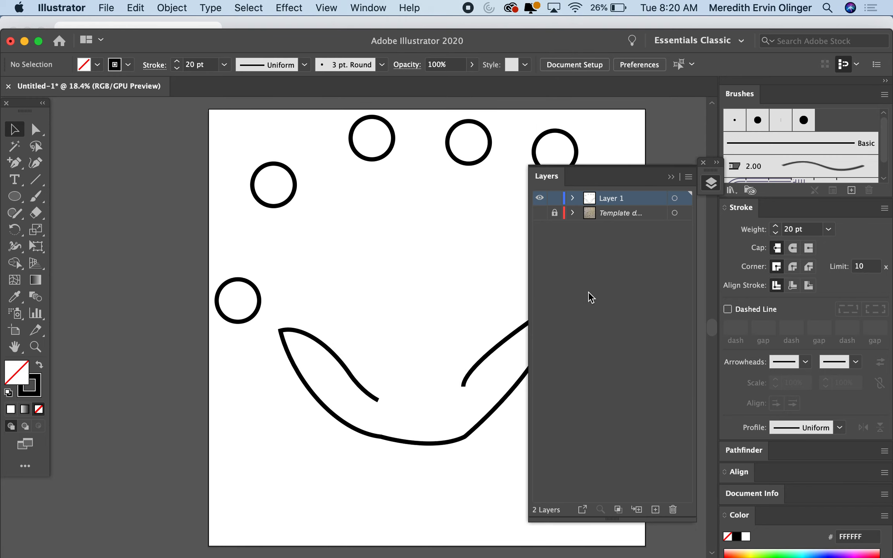
pyautogui.click(539, 213)
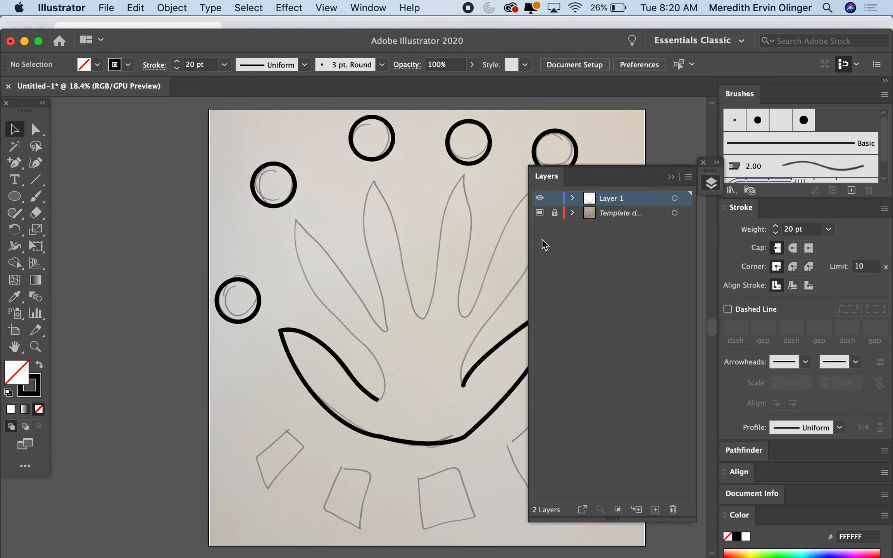
pyautogui.click(540, 213)
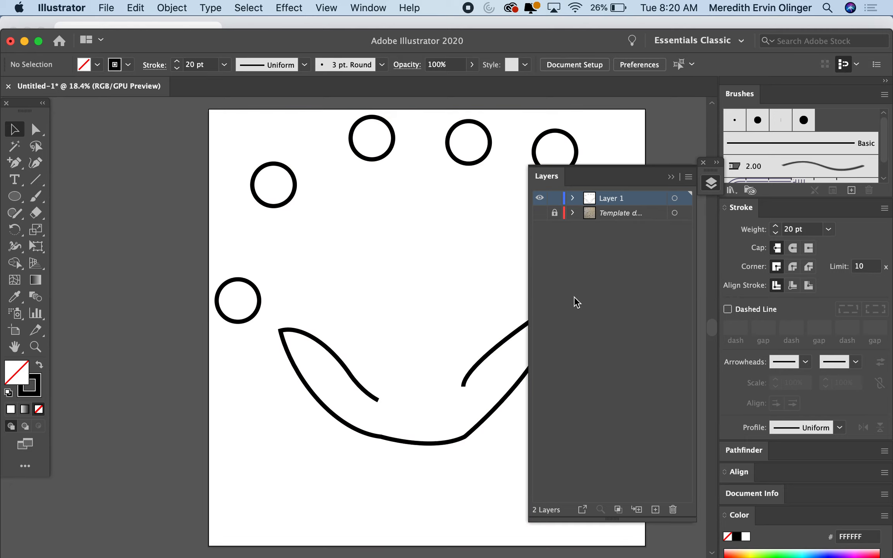
pyautogui.click(540, 213)
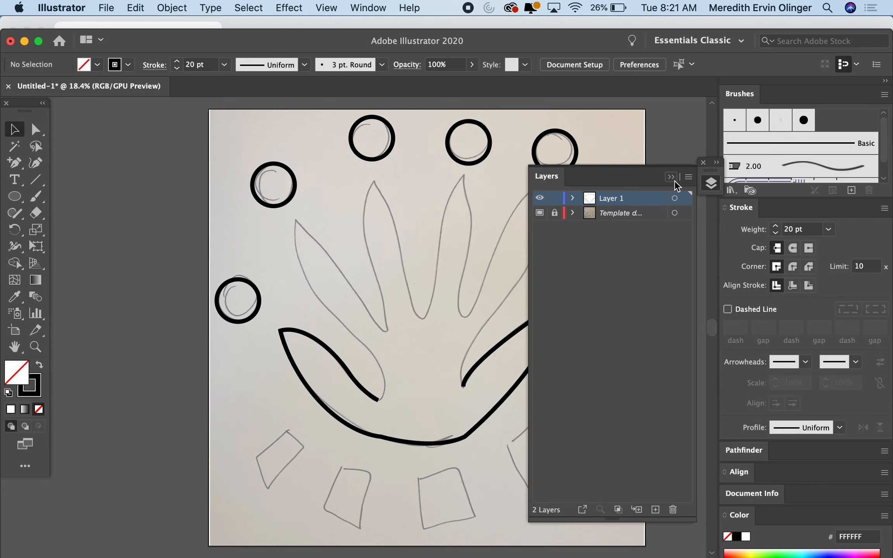
pyautogui.click(673, 178)
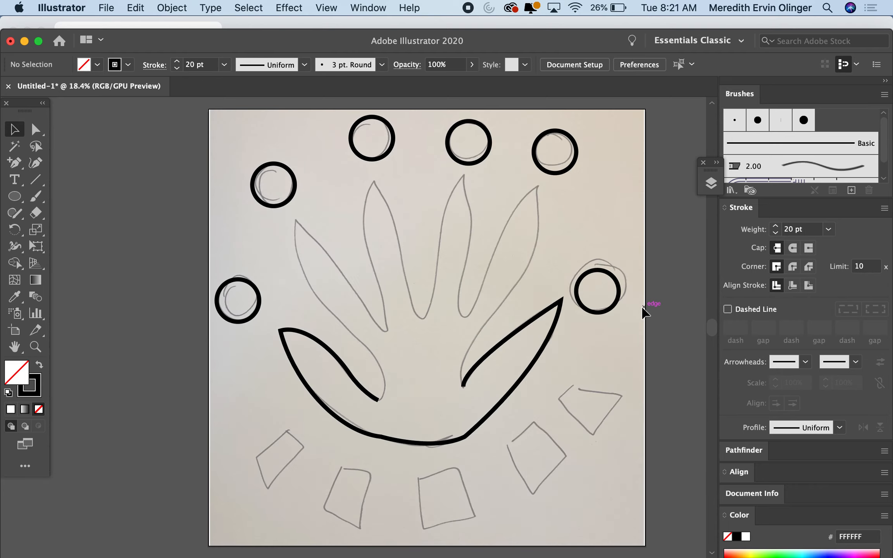